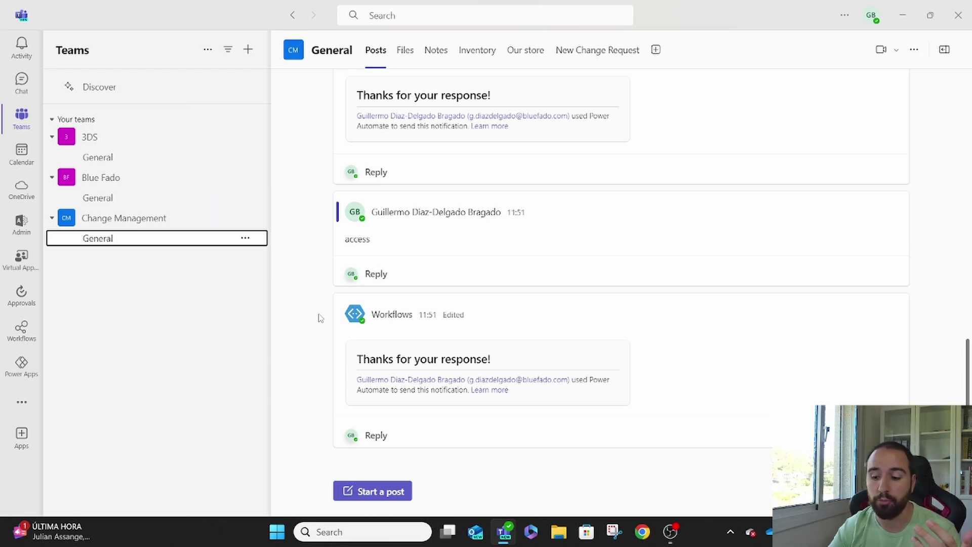
Post the message "hey i would like to have access to the data" in the Change Management team's General channel
click(370, 494)
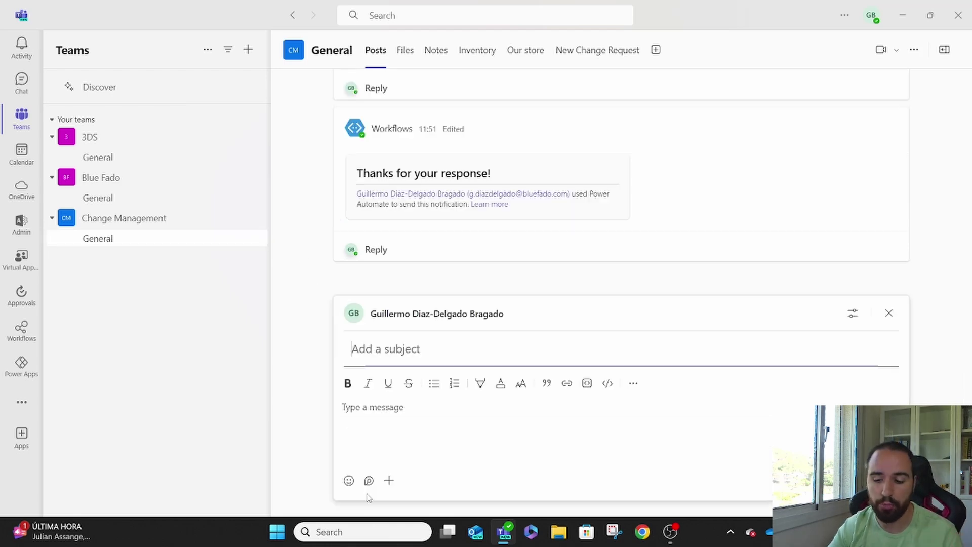
click(434, 421)
text(hey)
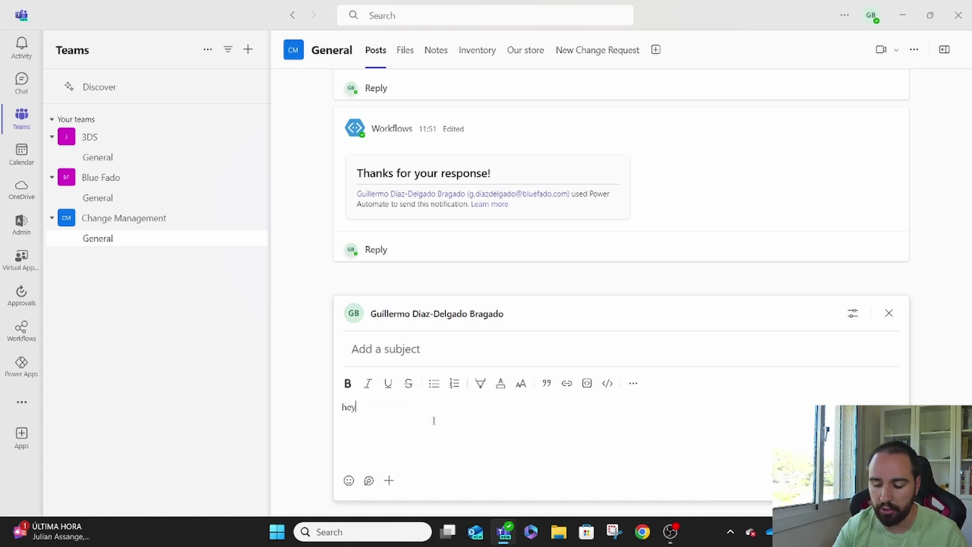
text( i would)
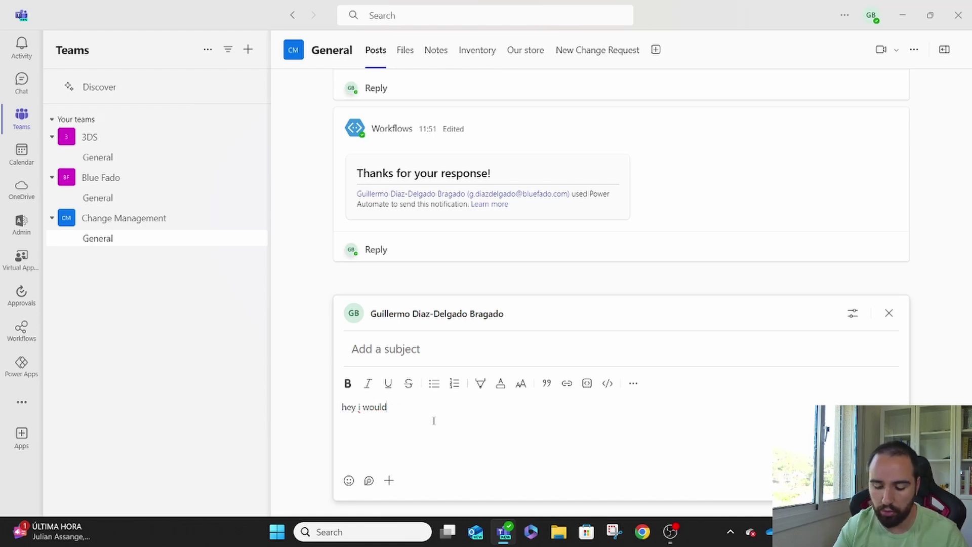
text( like to have a)
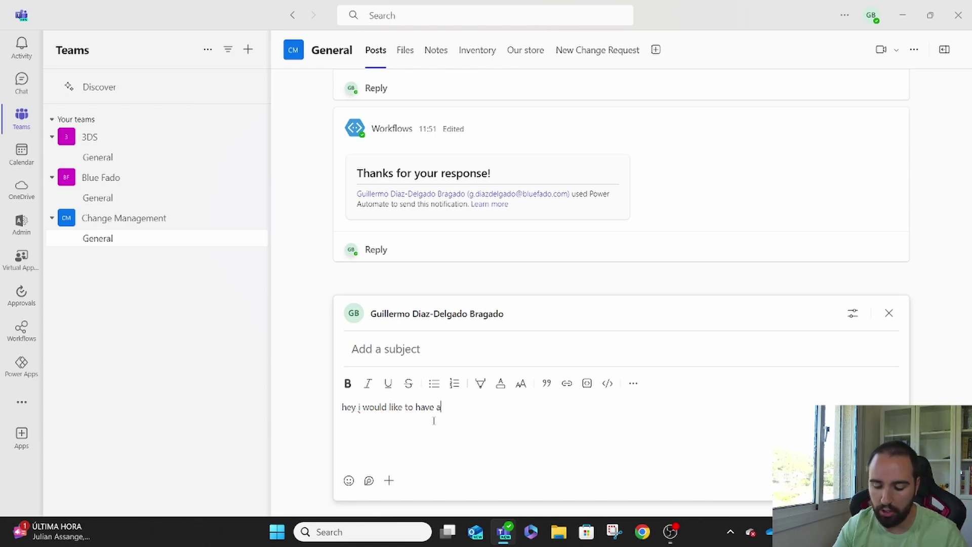
text(ccess to )
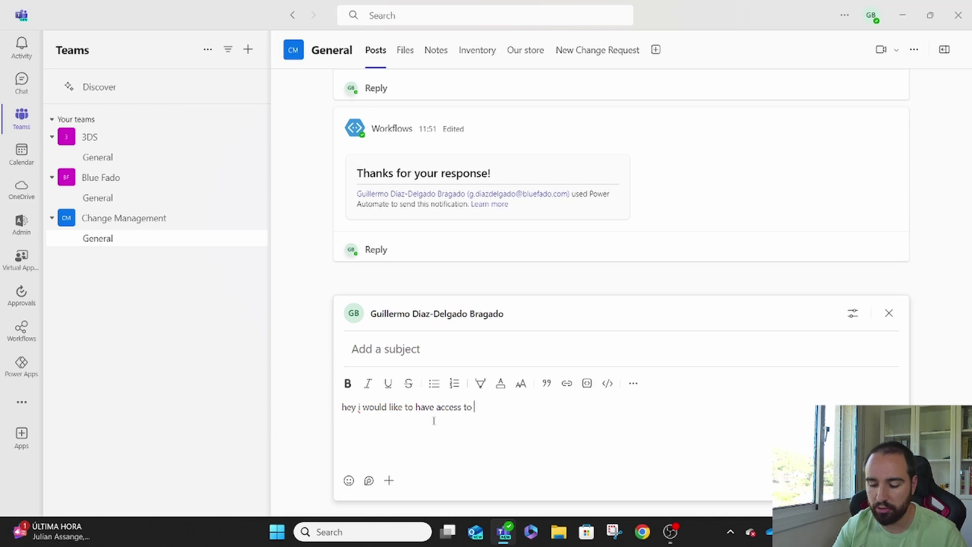
text(the data)
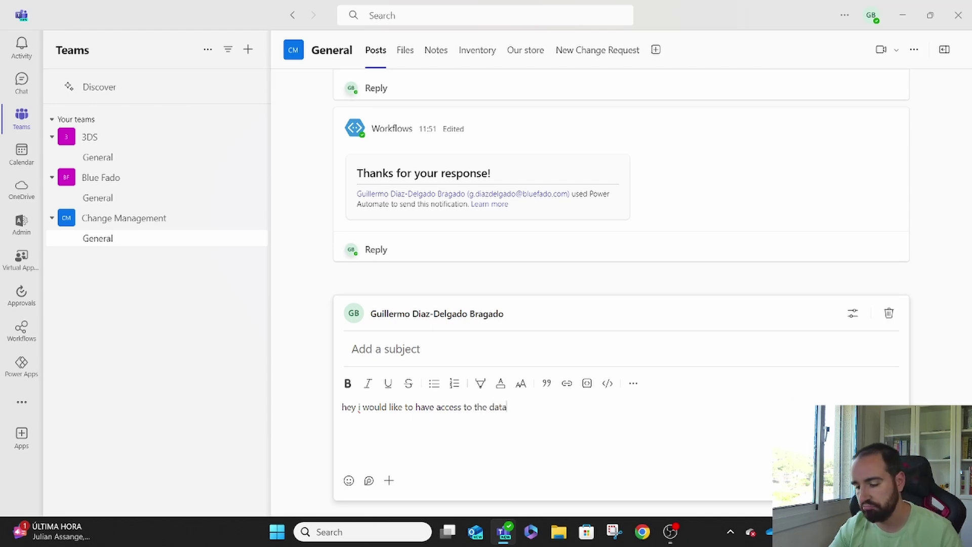
key(Return)
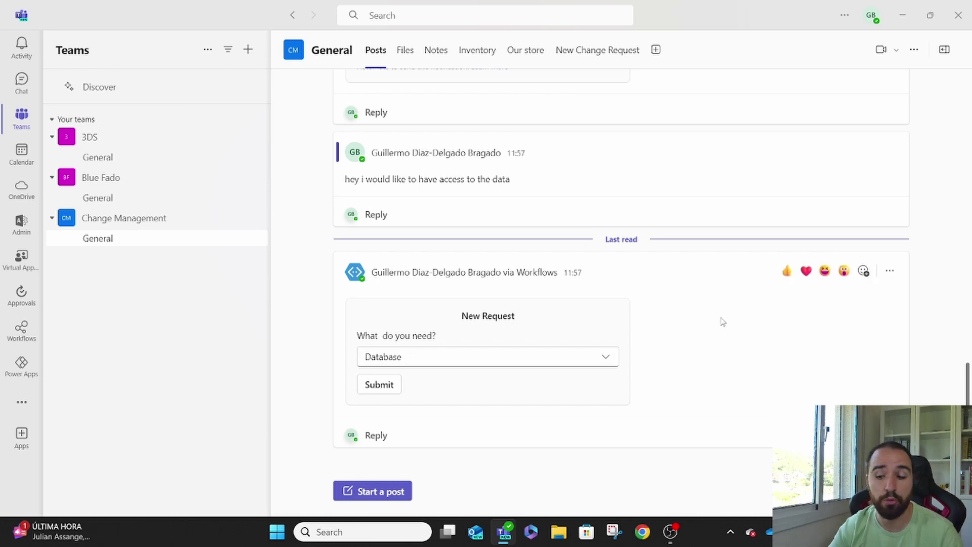
Choose Database as the need on the New Request card and submit it
click(532, 358)
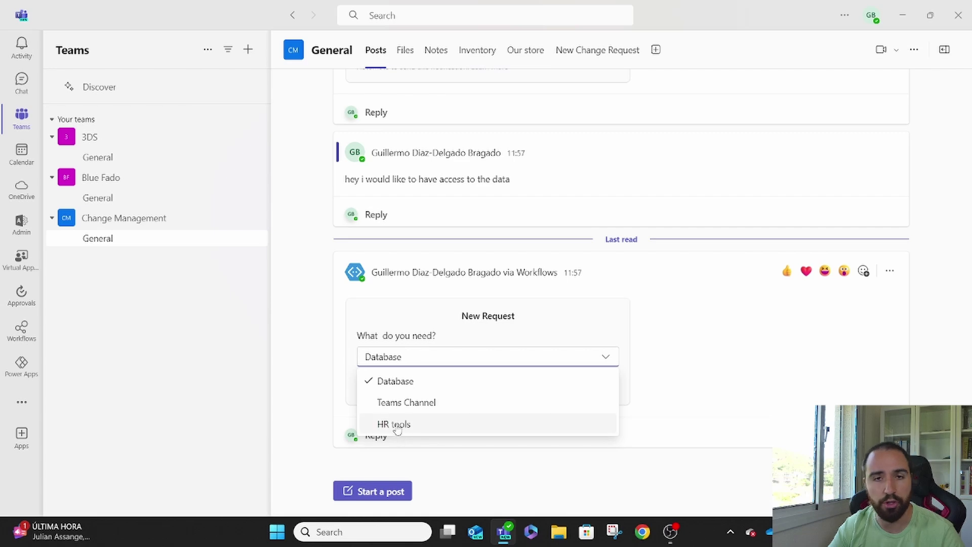
click(406, 388)
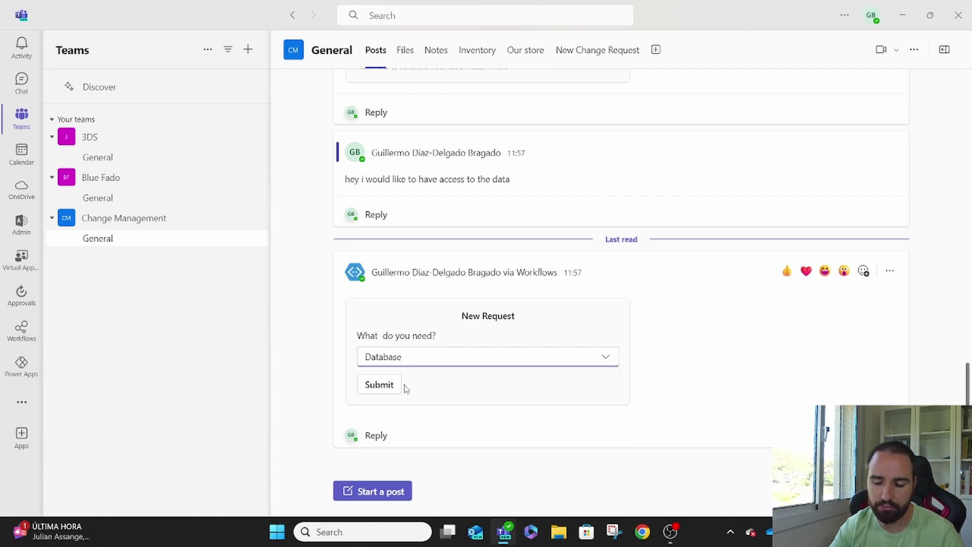
click(384, 385)
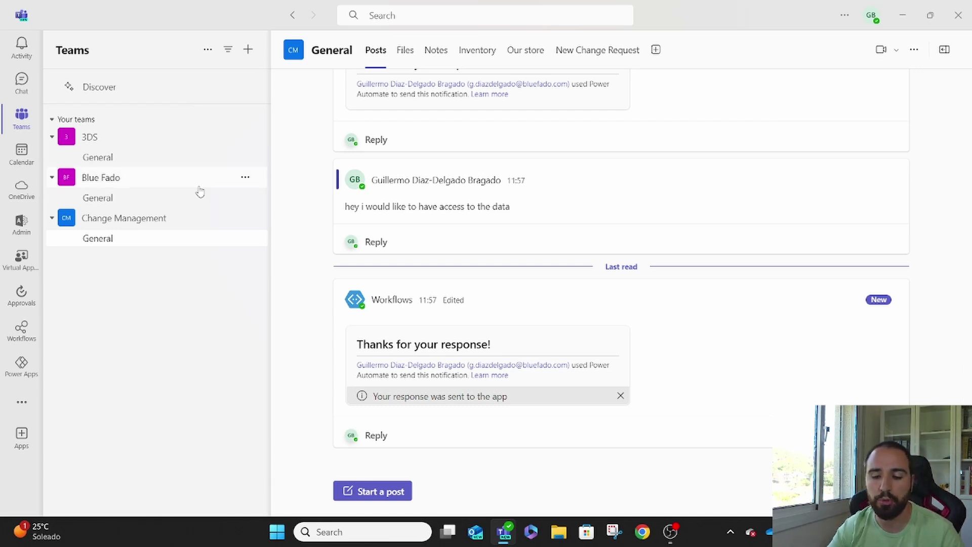
Delete both "Access to Database" tasks from the To do bucket on the task board of Blue Fado's General channel
click(110, 199)
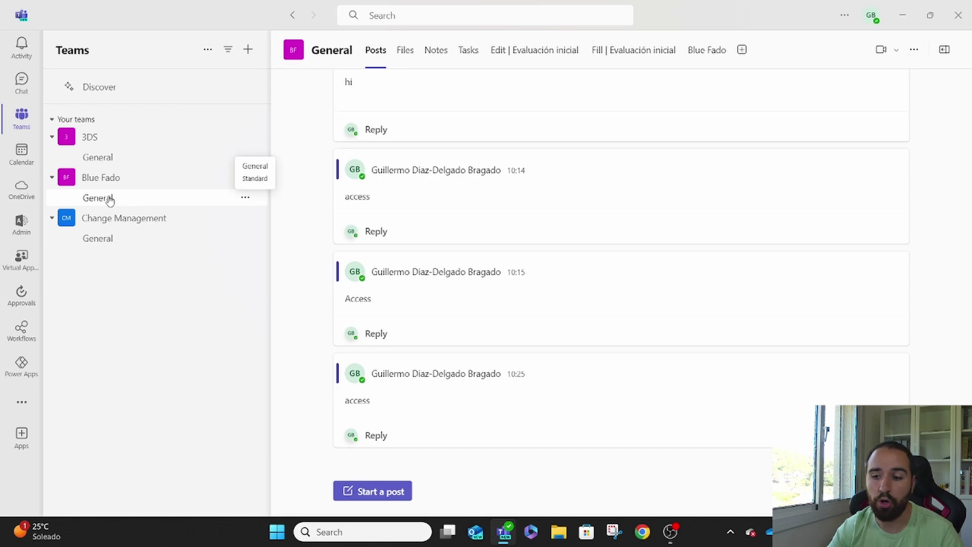
click(468, 61)
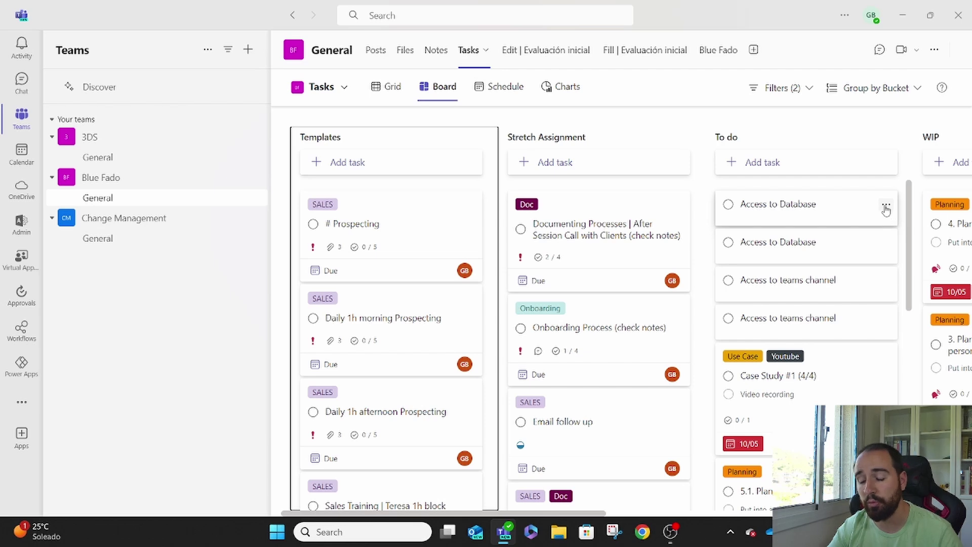
click(886, 207)
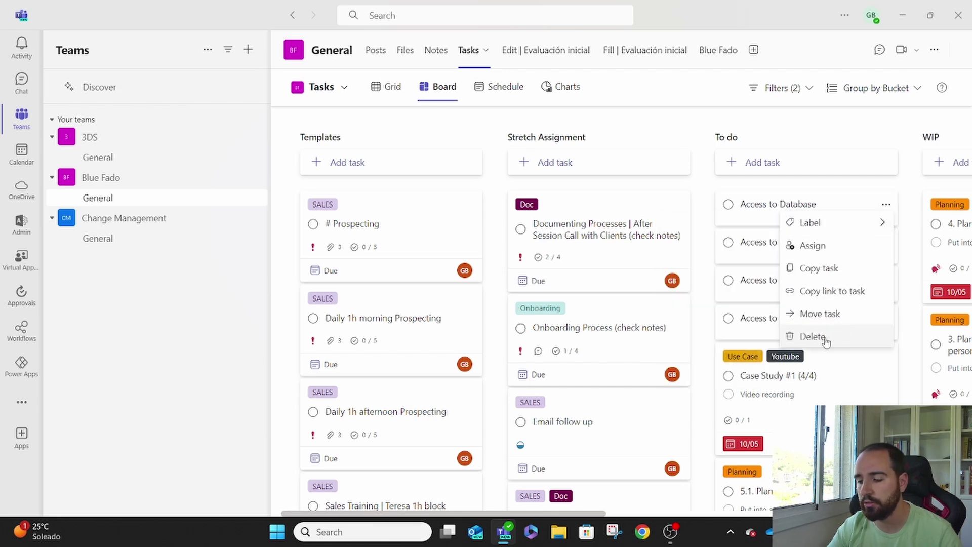
click(815, 336)
click(886, 205)
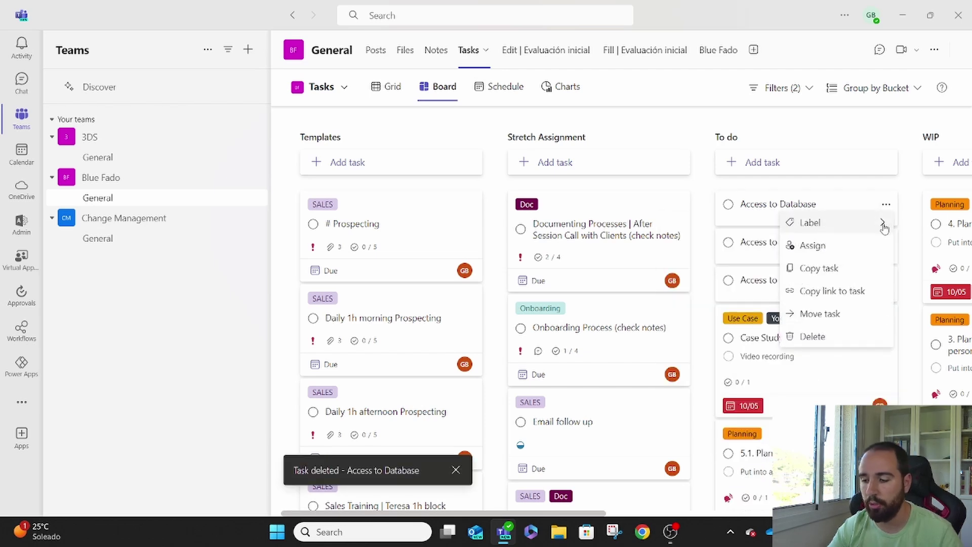
click(810, 338)
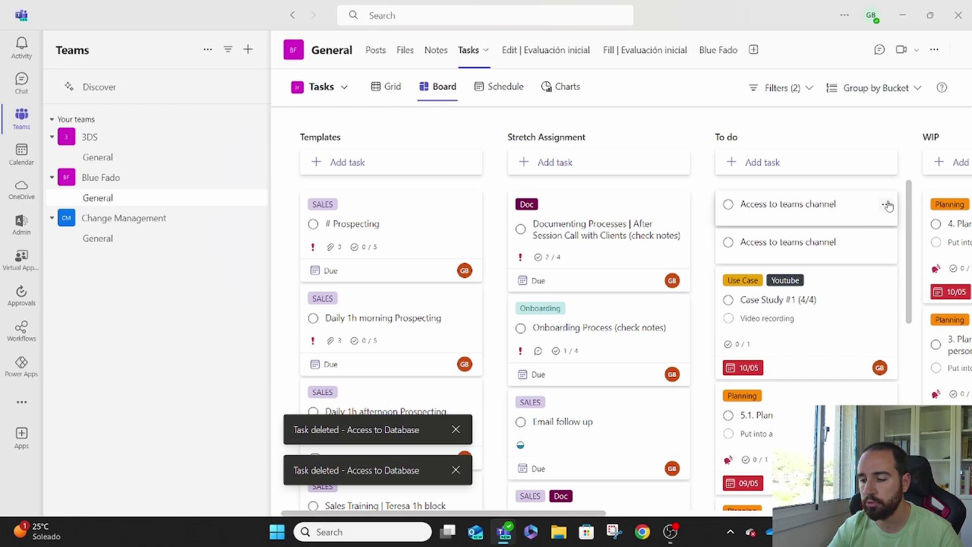
Delete both "Access to teams channel" tasks from the To do bucket
click(887, 205)
click(812, 336)
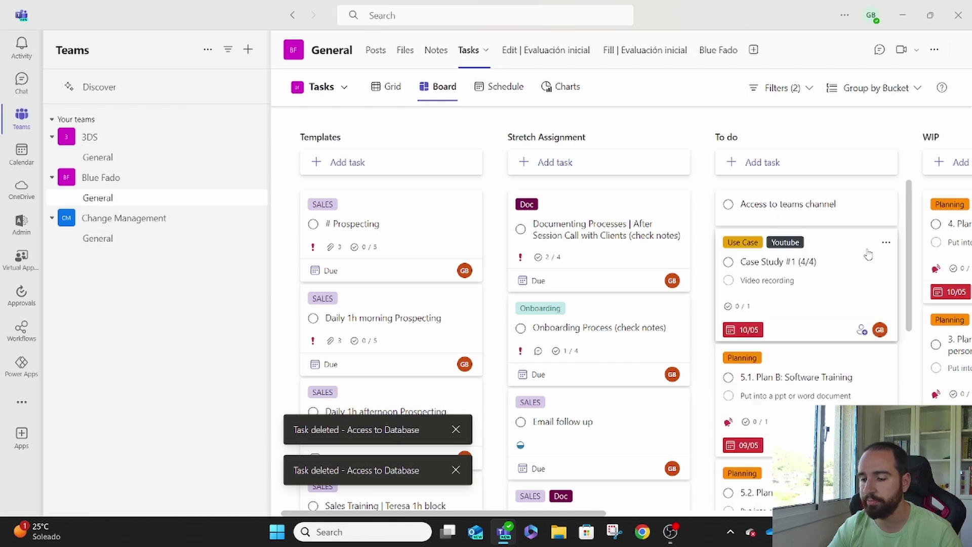
click(886, 206)
click(815, 333)
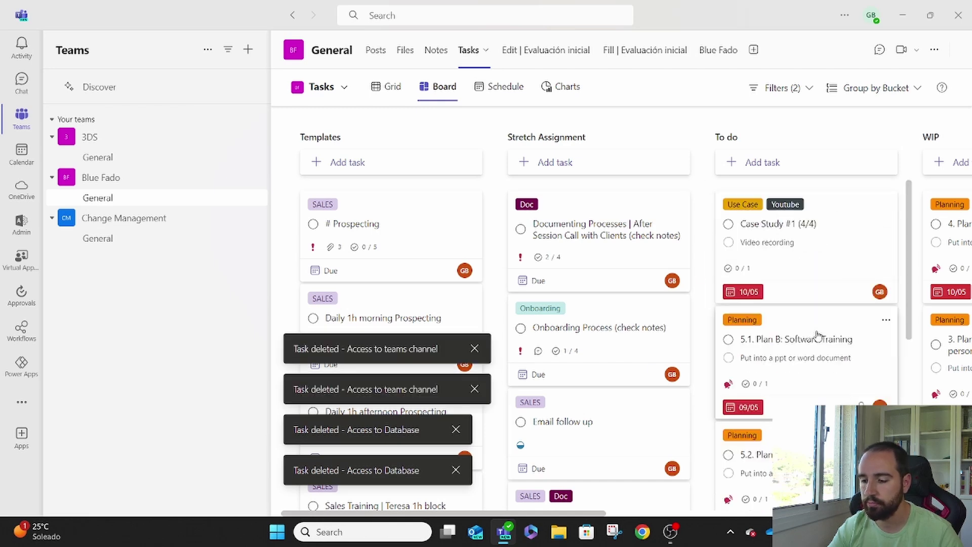
Post the message "Hey i need access to the HR tools" in the Change Management team's General channel
click(102, 245)
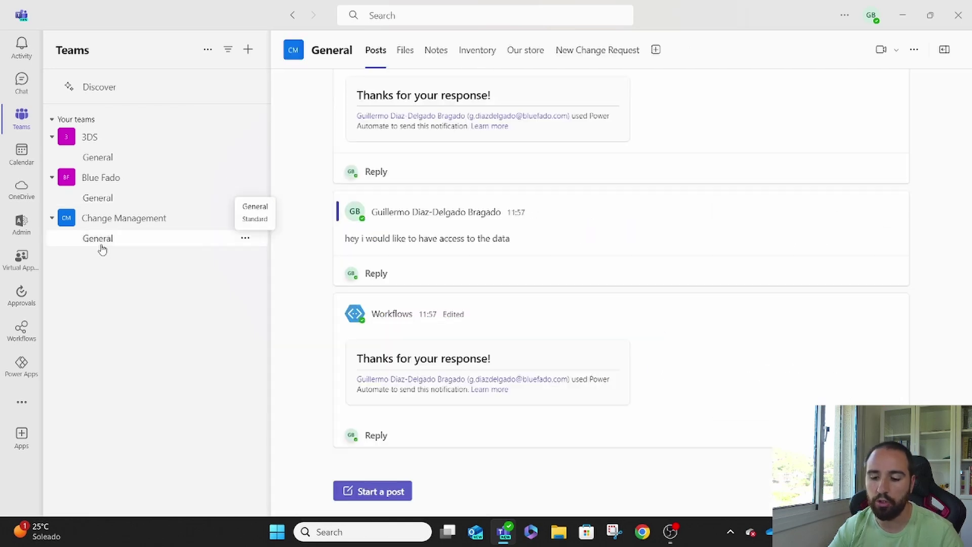
click(385, 491)
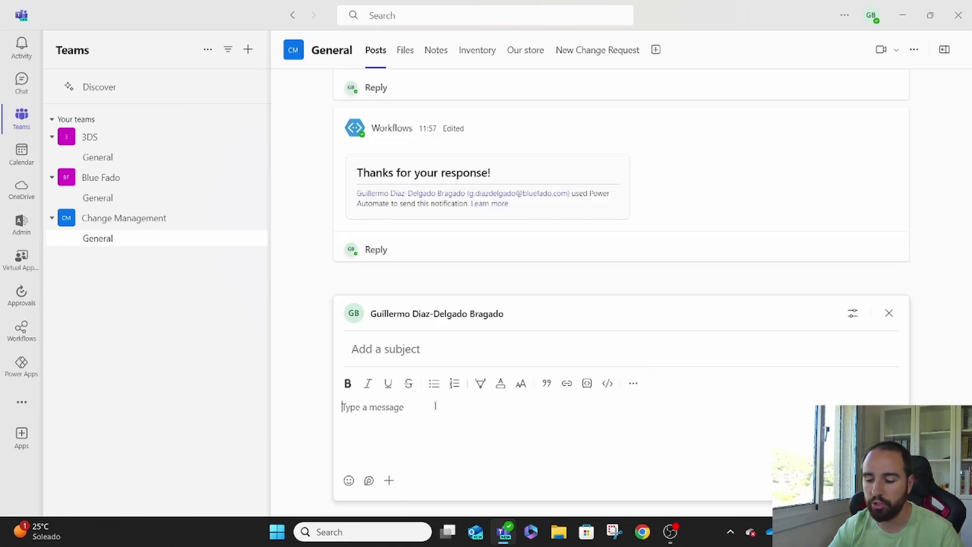
text(Hey i)
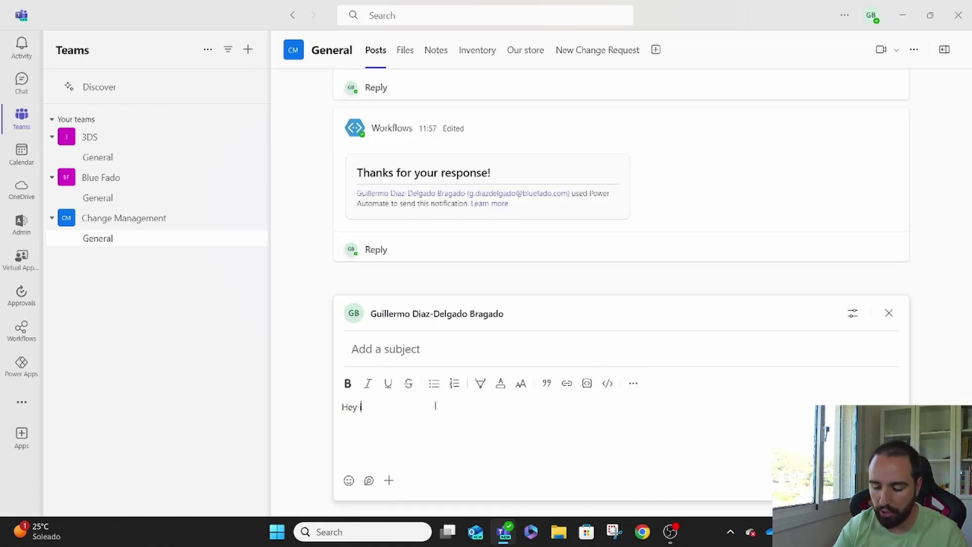
text( need acce)
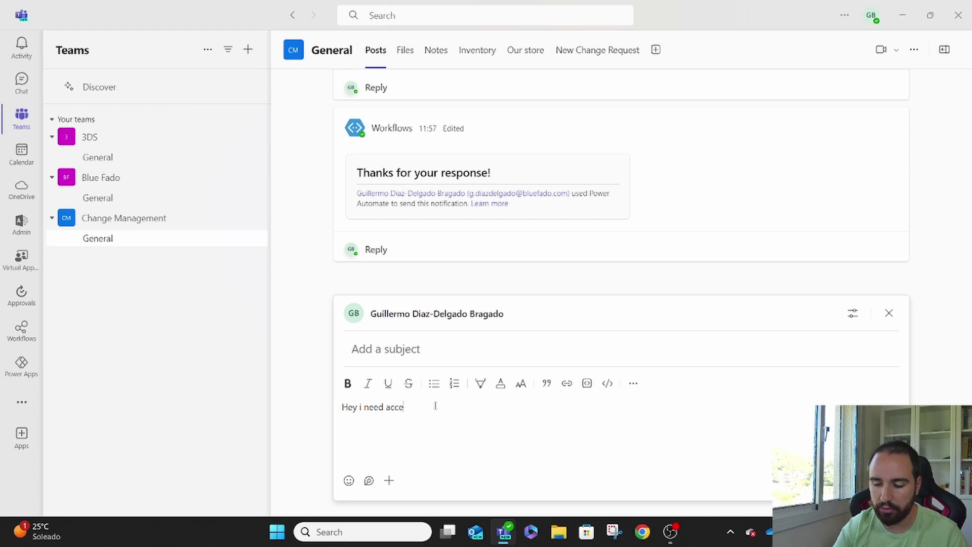
text(ss to the H)
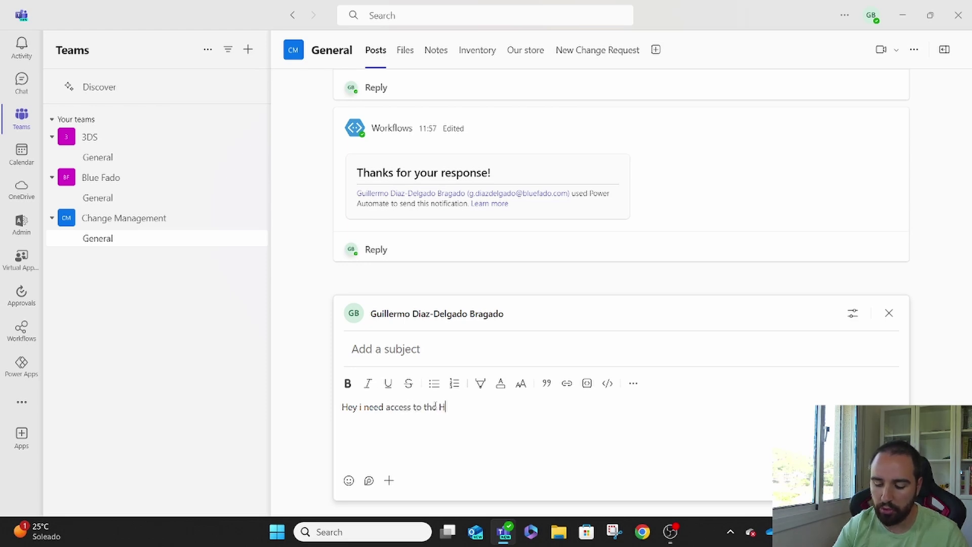
text(R tools)
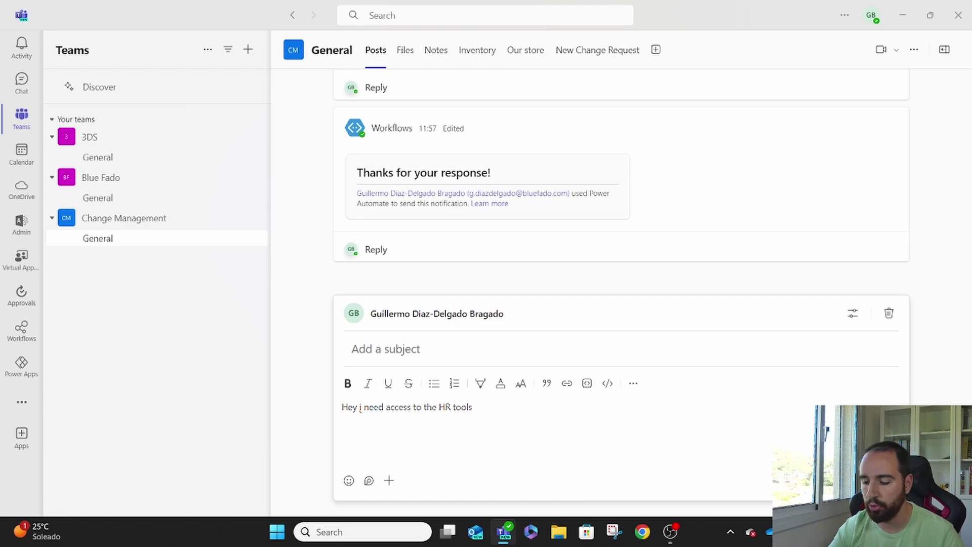
key(Return)
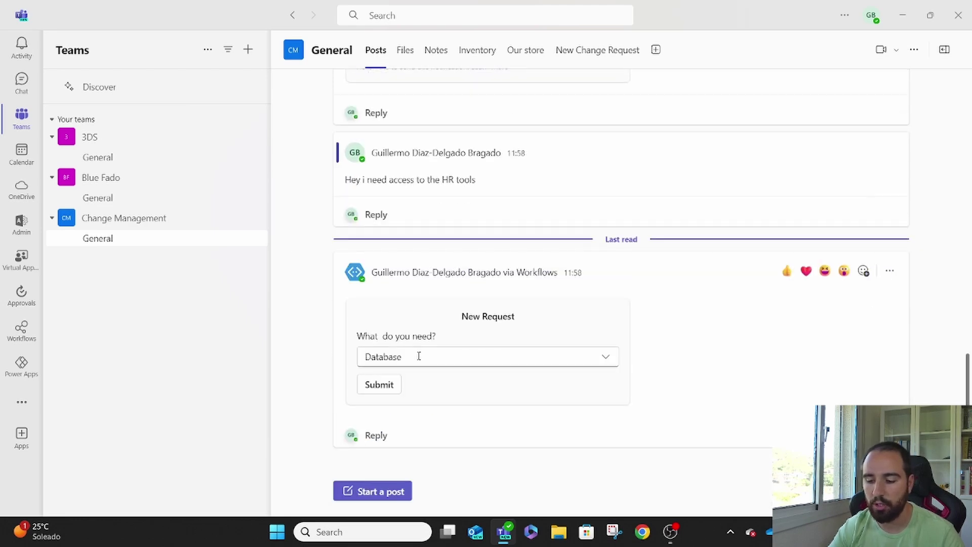
Submit the New Request card with HR tools selected, and open the task board of Blue Fado's General channel
click(418, 358)
click(400, 424)
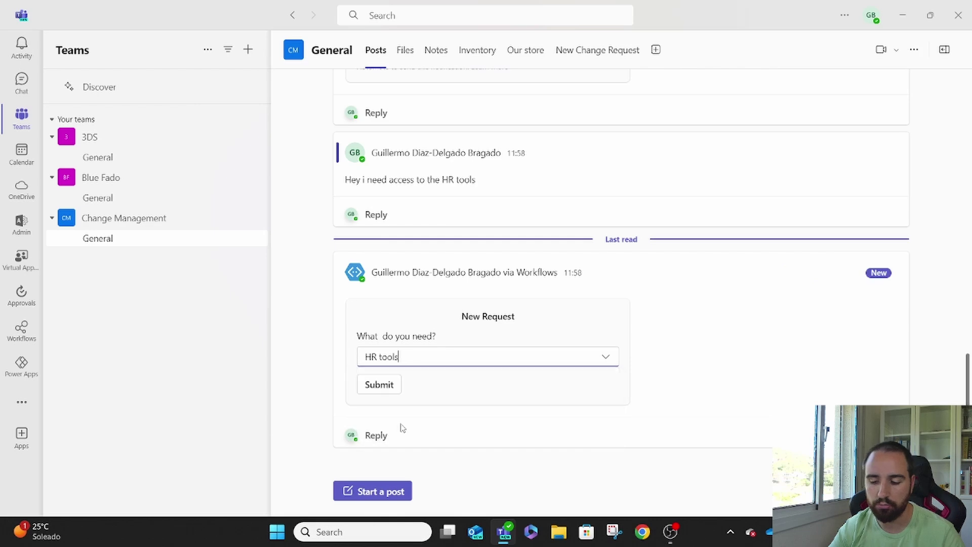
click(387, 386)
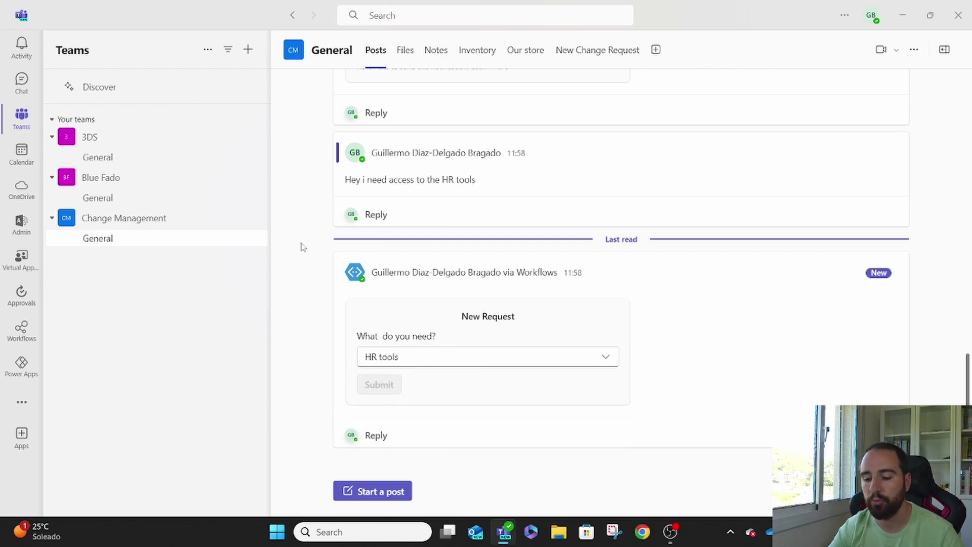
click(100, 199)
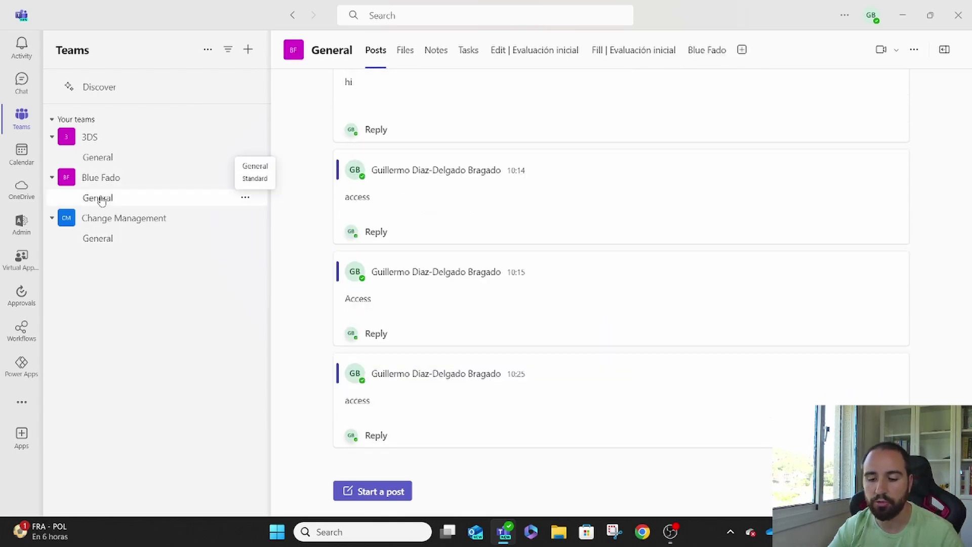
click(479, 53)
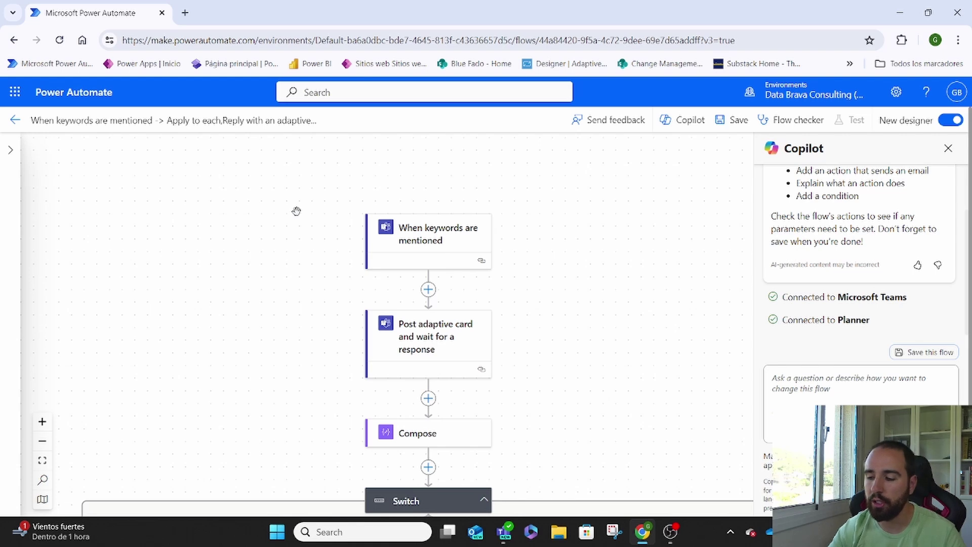
In Power Automate, dismiss Copilot and examine the keyword setting of the "When keywords are mentioned" trigger
click(948, 149)
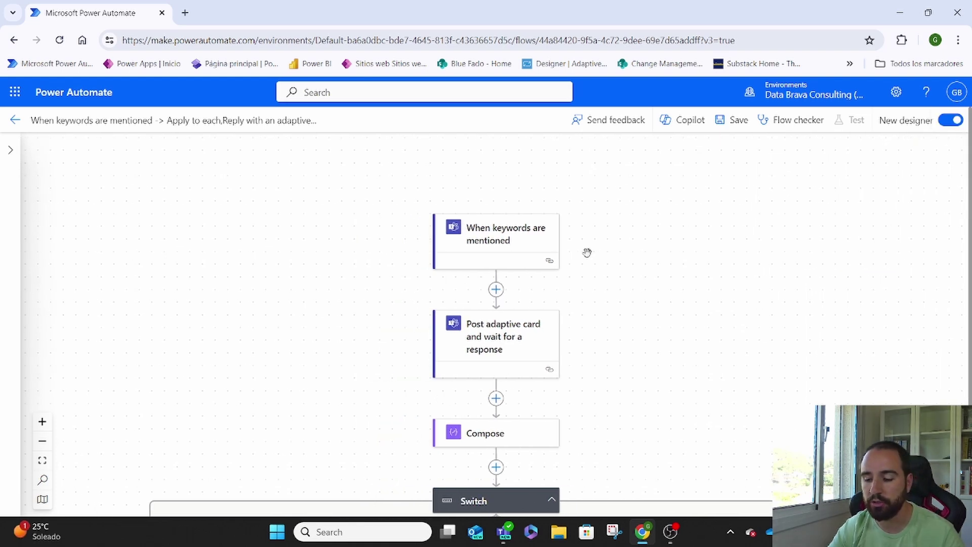
click(508, 242)
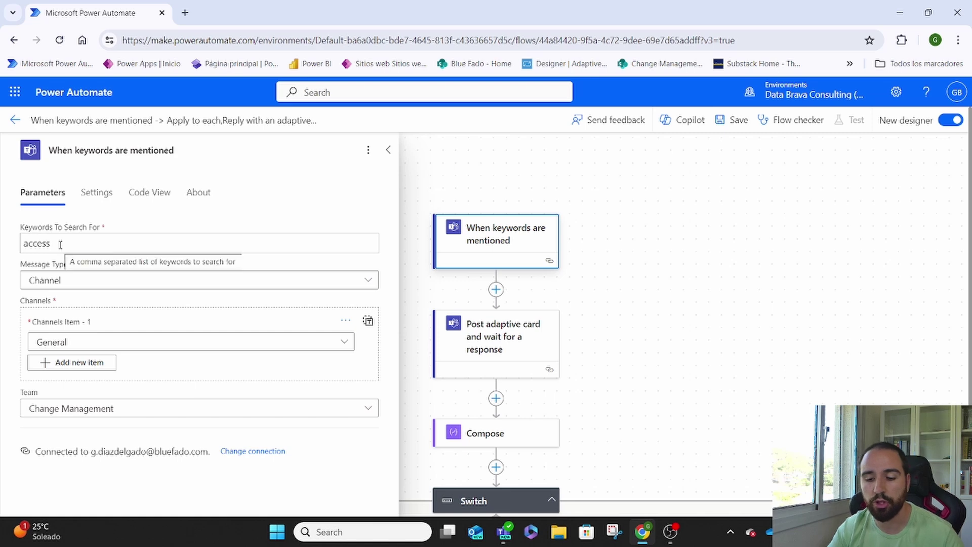
drag(60, 244, 22, 244)
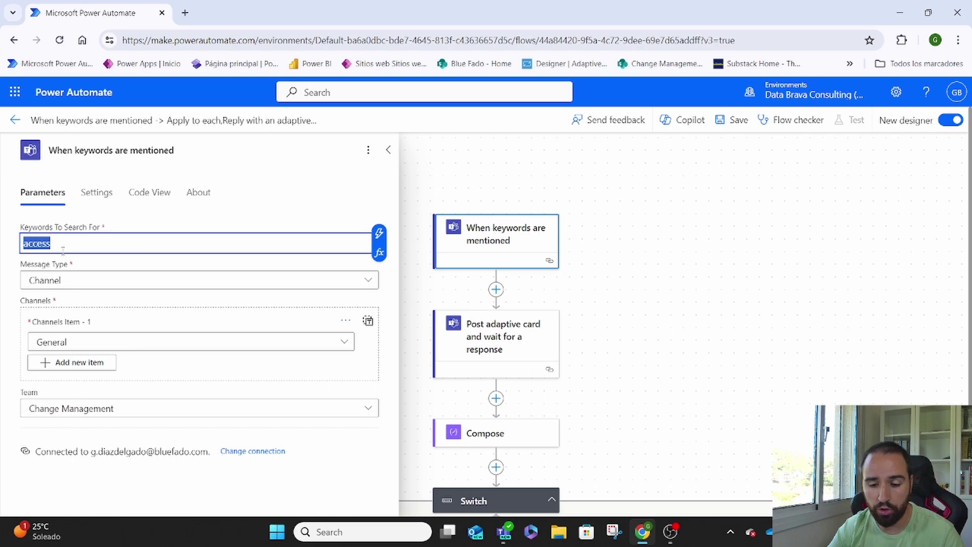
click(661, 201)
Switch to Teams and show the options of the Change Management team's General channel to find Workflows
key(alt+Tab)
key(alt+Tab)
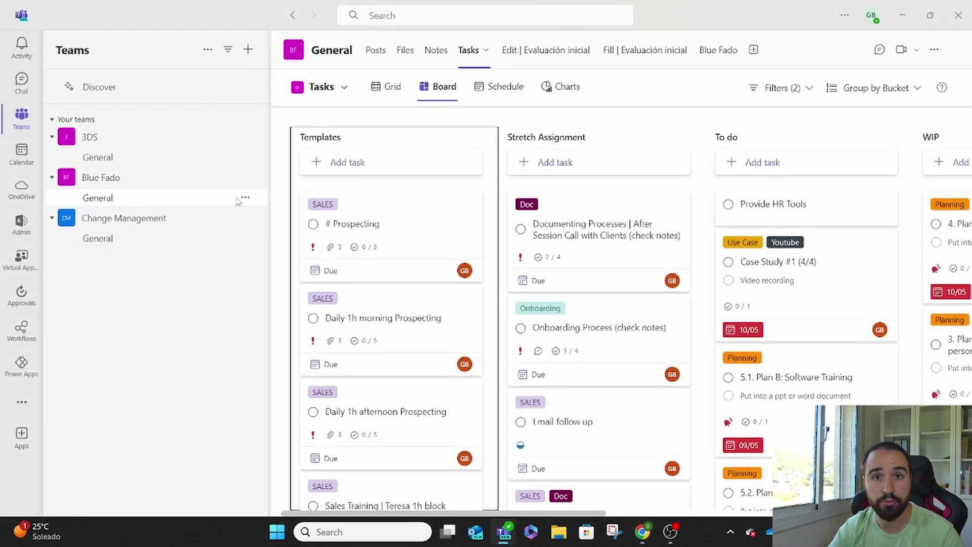
click(246, 240)
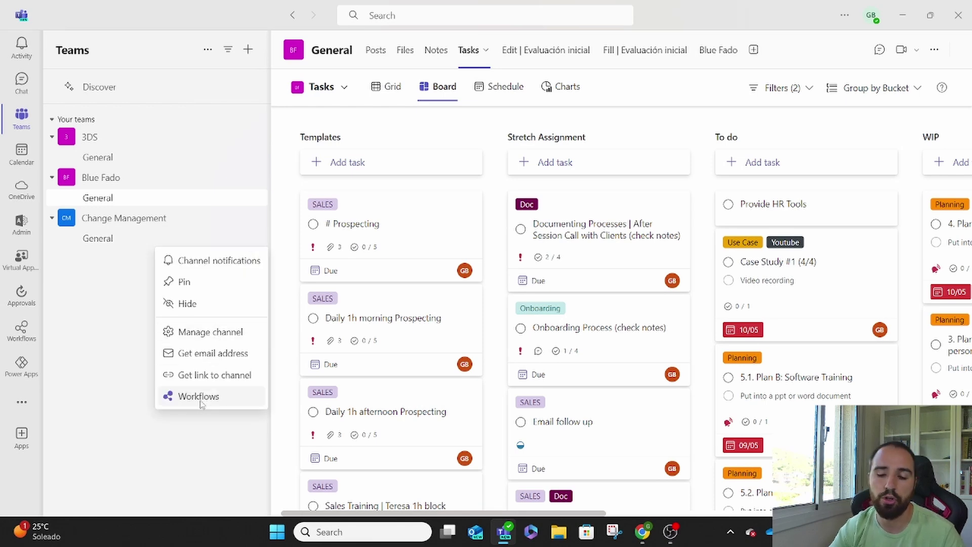
Return to the flow in Power Automate and review the channel and team parameters of the "When keywords are mentioned" trigger
key(alt+Tab)
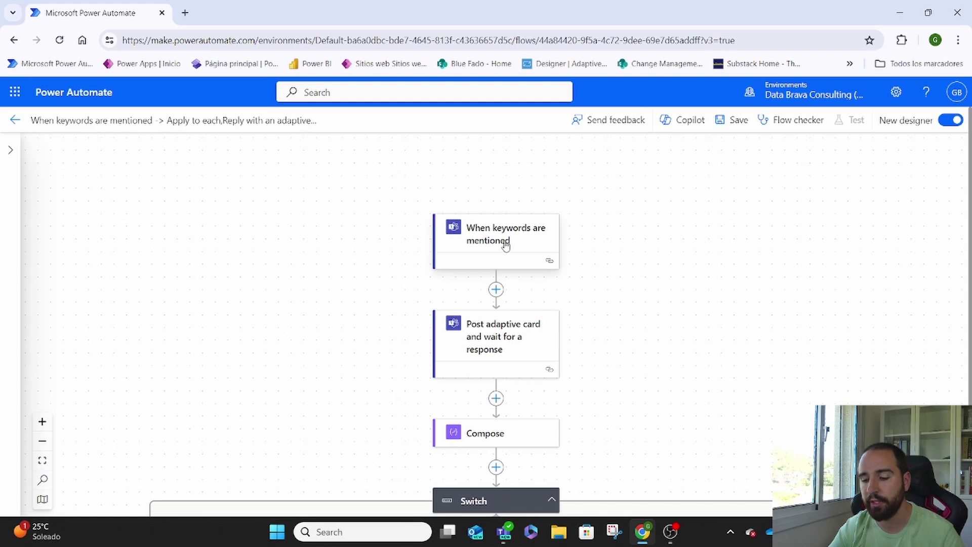
click(505, 244)
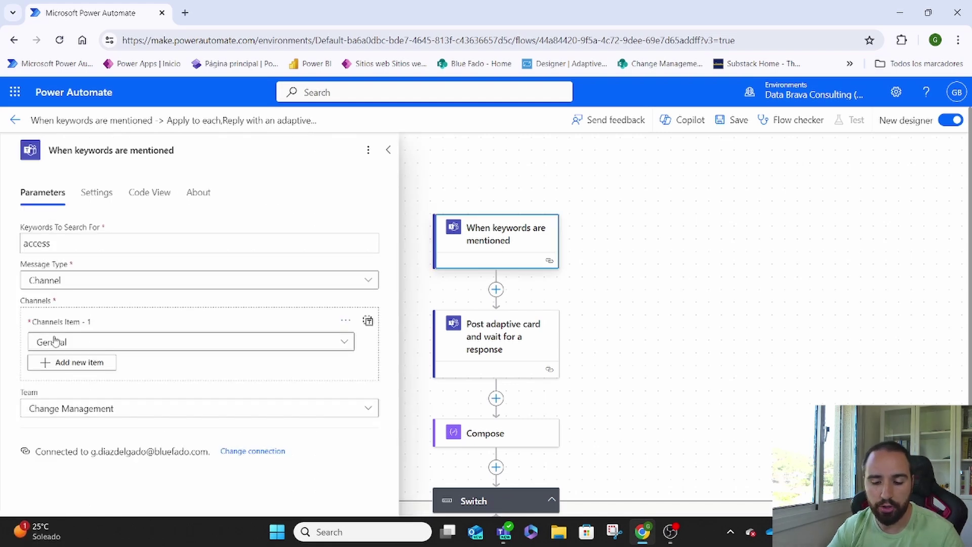
Check the trigger's channel choices and the Post As choices of the "Post adaptive card and wait for a response" action
click(149, 342)
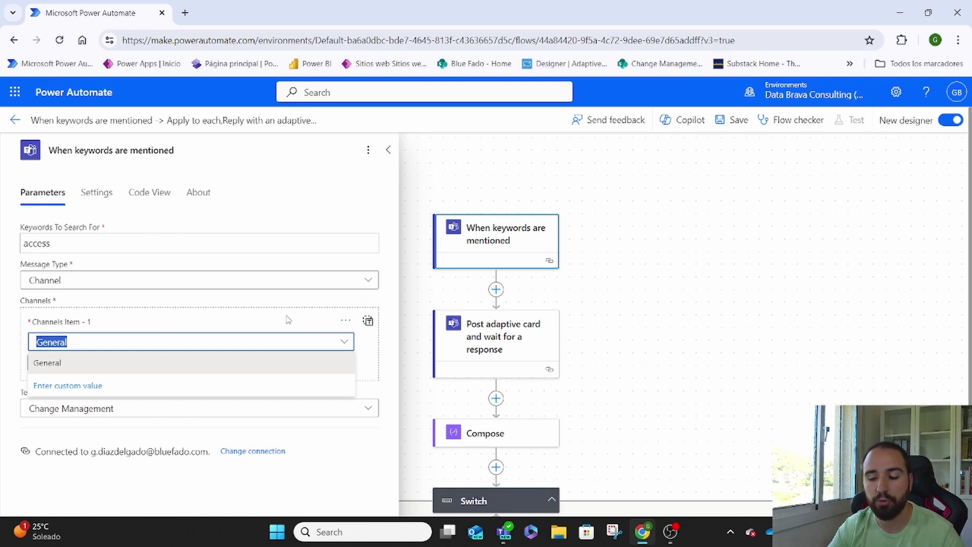
click(612, 289)
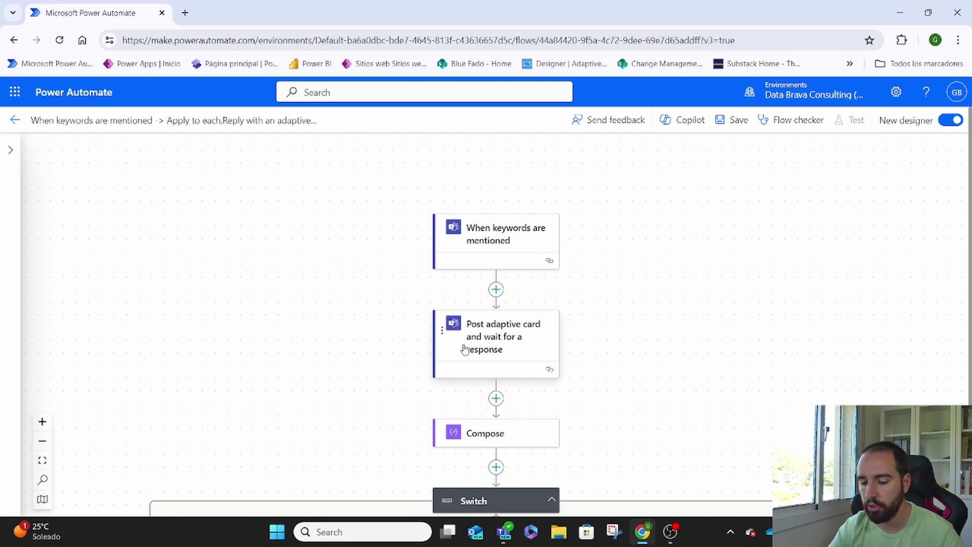
click(519, 333)
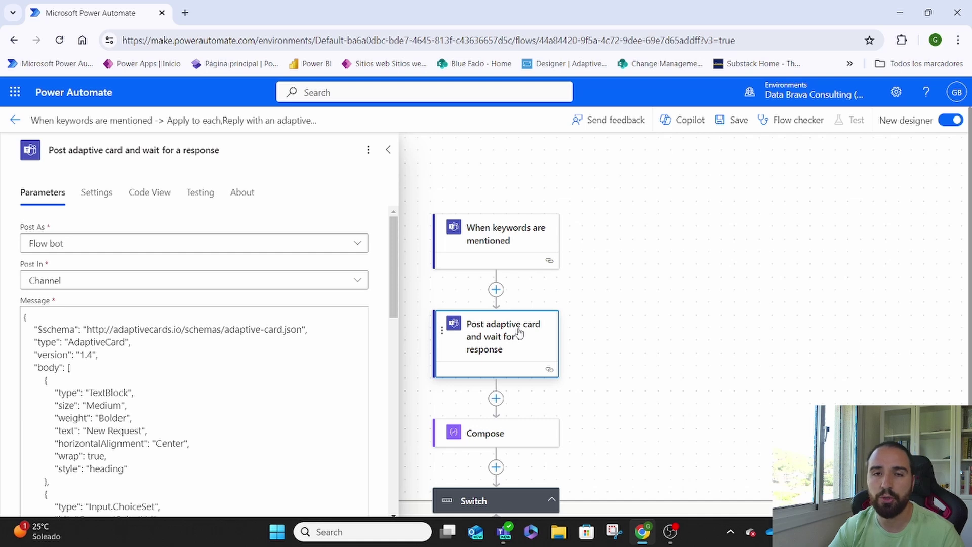
click(99, 245)
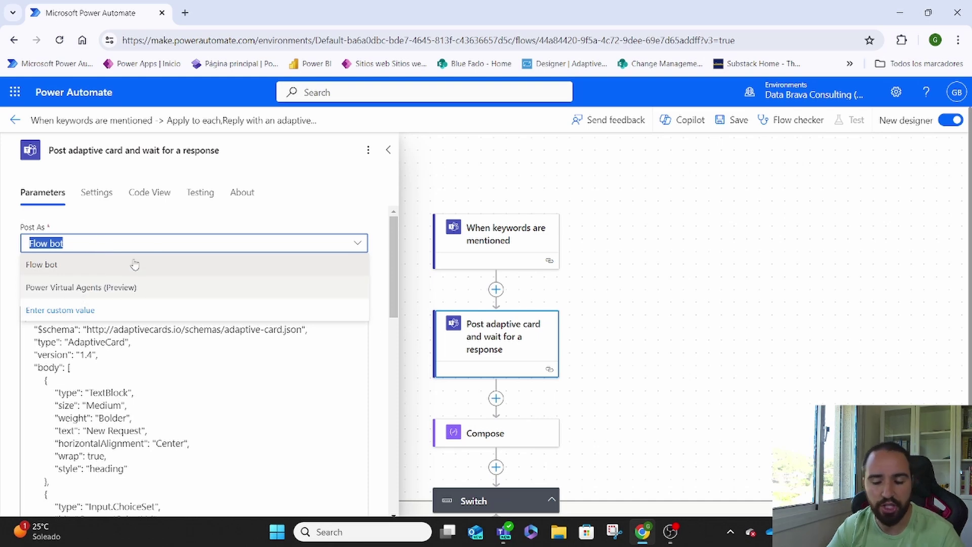
click(325, 203)
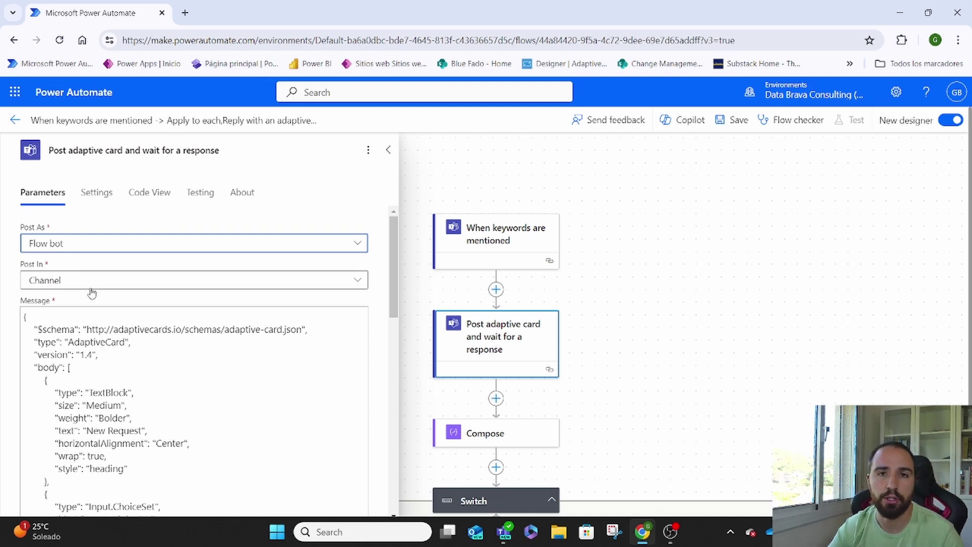
Review the adaptive card action's team, channel and update message, and highlight the full card JSON in its message
scroll(92, 293, down, 10)
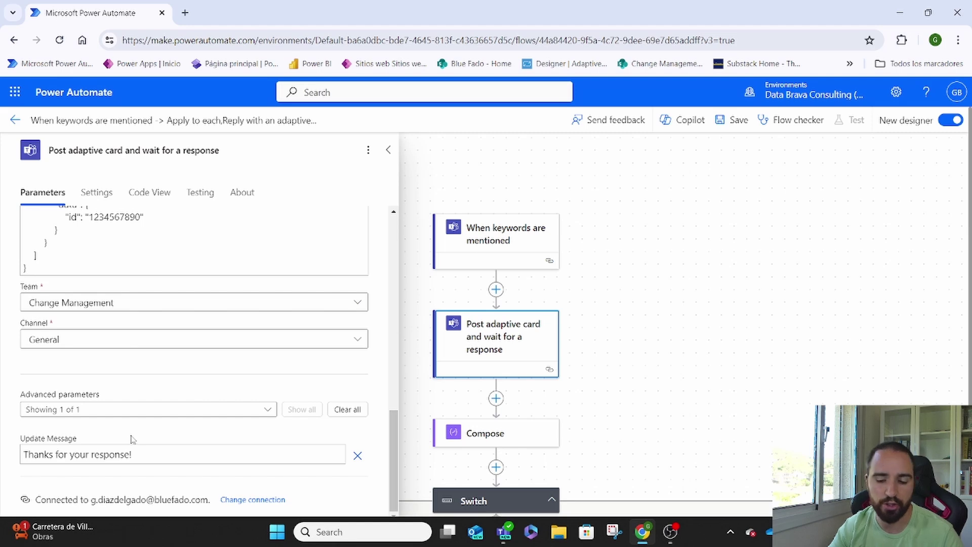
scroll(131, 437, up, 4)
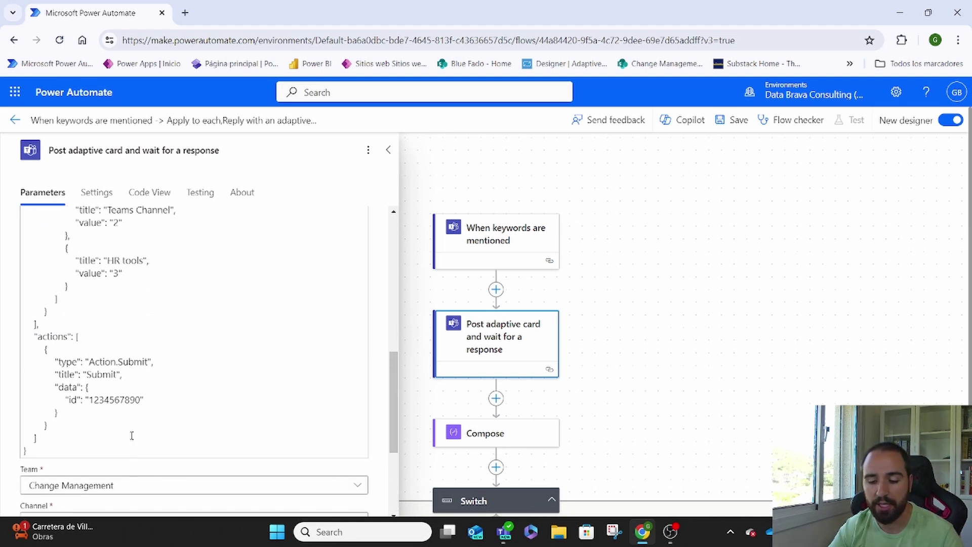
click(38, 455)
drag(38, 455, 22, 320)
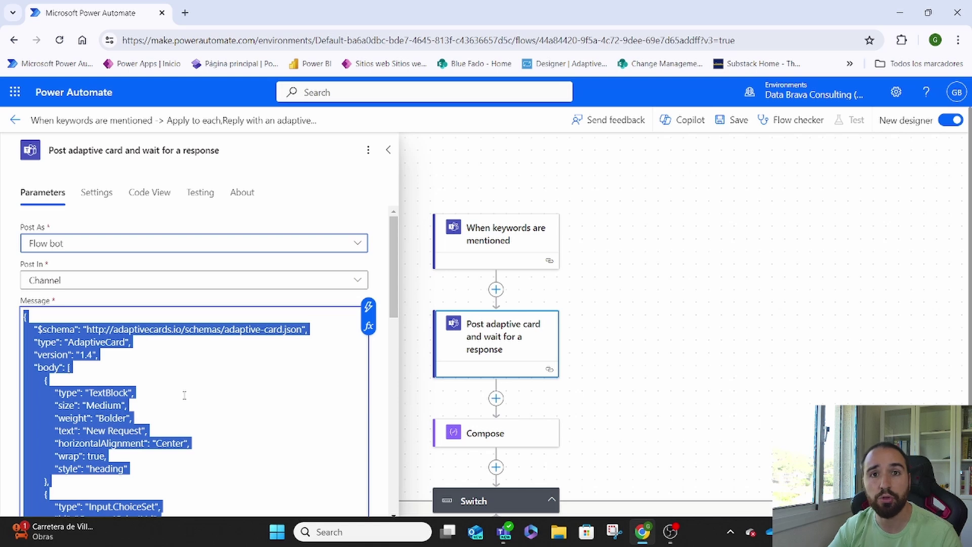
scroll(185, 395, down, 1)
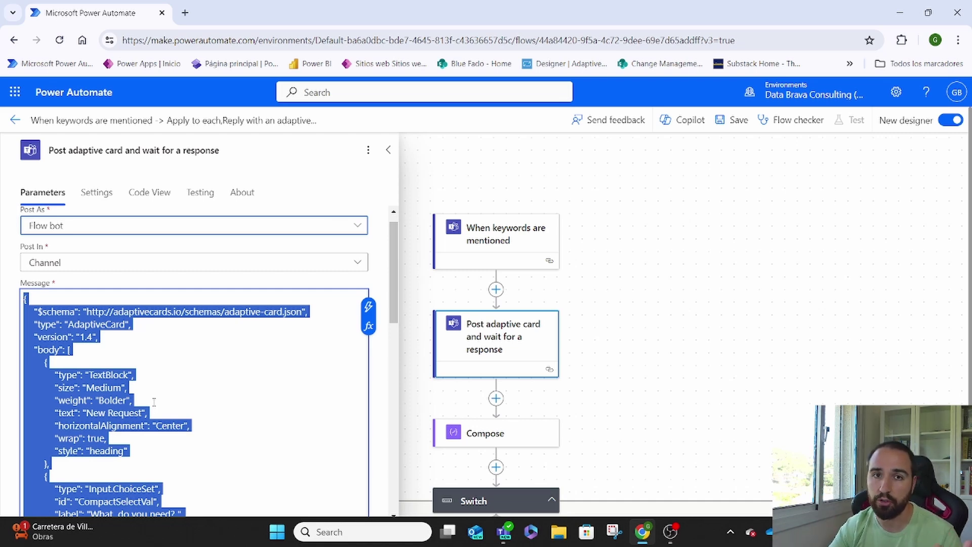
click(686, 292)
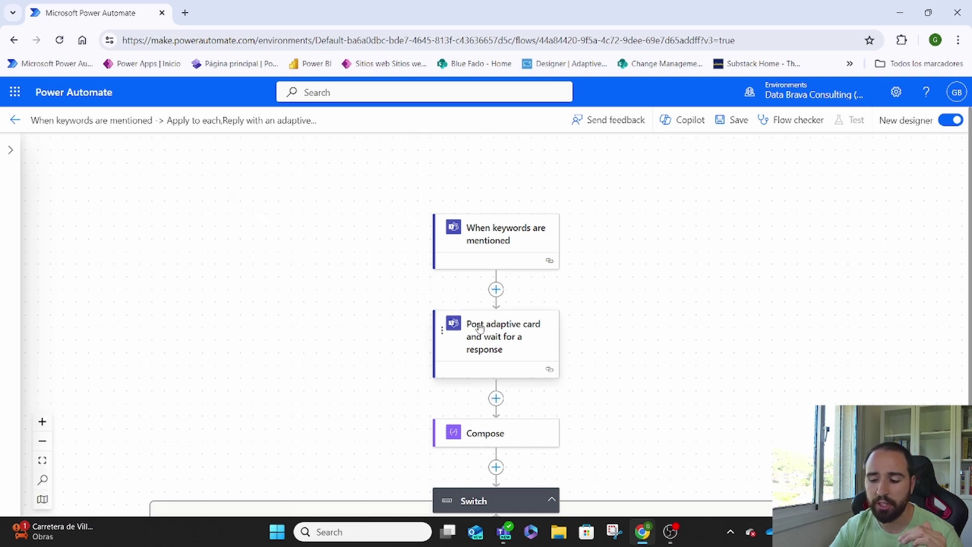
Examine the Inputs expression of the Compose action that follows the adaptive card, and close its settings
scroll(615, 311, down, 1)
scroll(615, 311, down, 2)
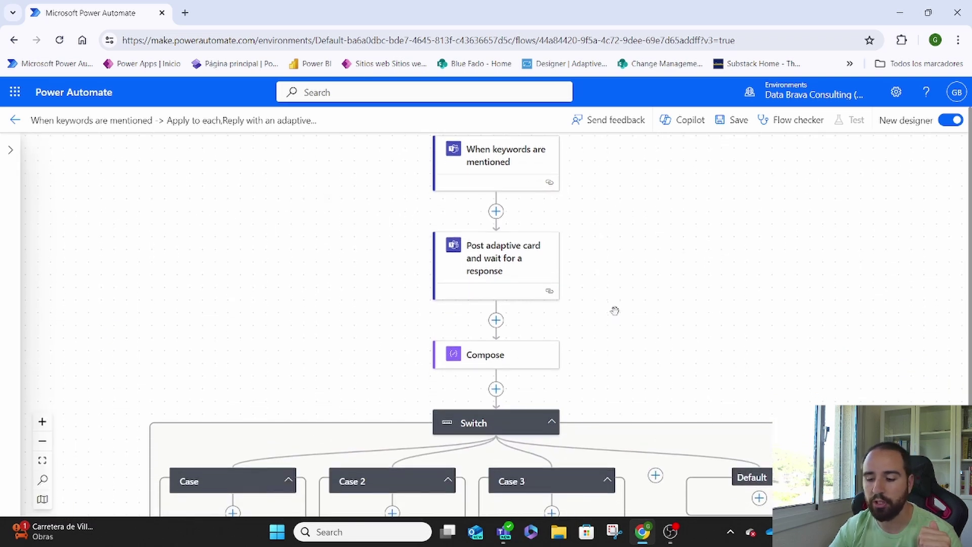
click(482, 355)
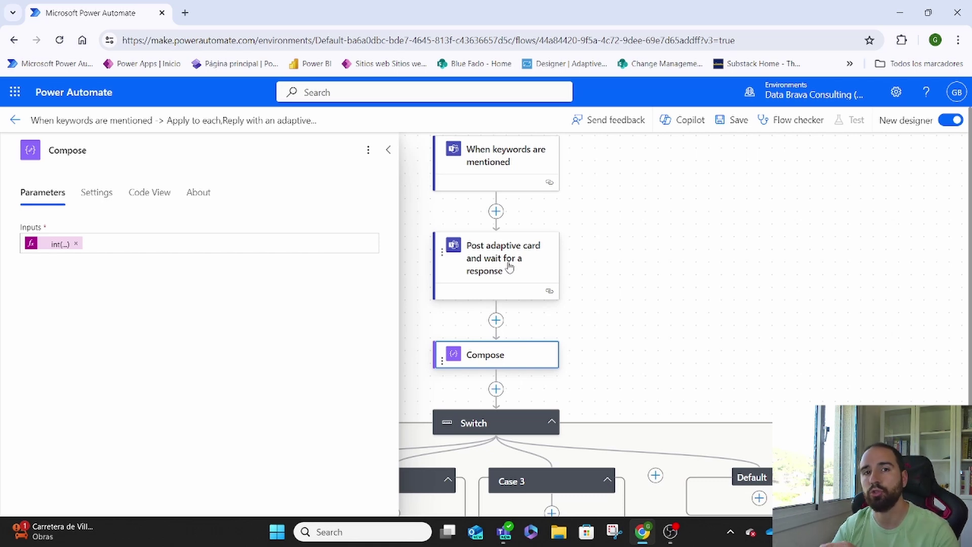
click(601, 250)
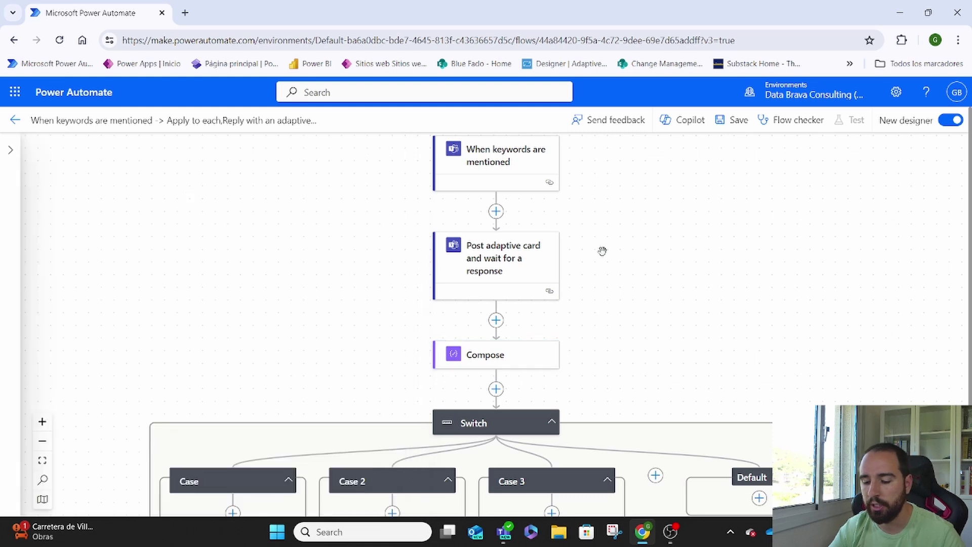
scroll(602, 252, down, 1)
scroll(602, 251, down, 1)
click(485, 287)
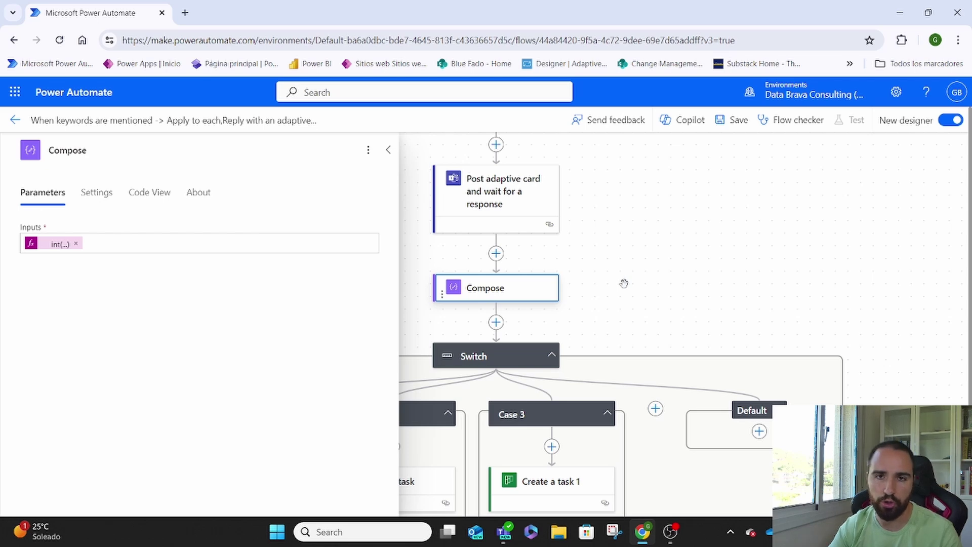
click(664, 269)
Look up the Switch action among the Control actions available between Compose and Switch, without adding anything
scroll(663, 269, down, 2)
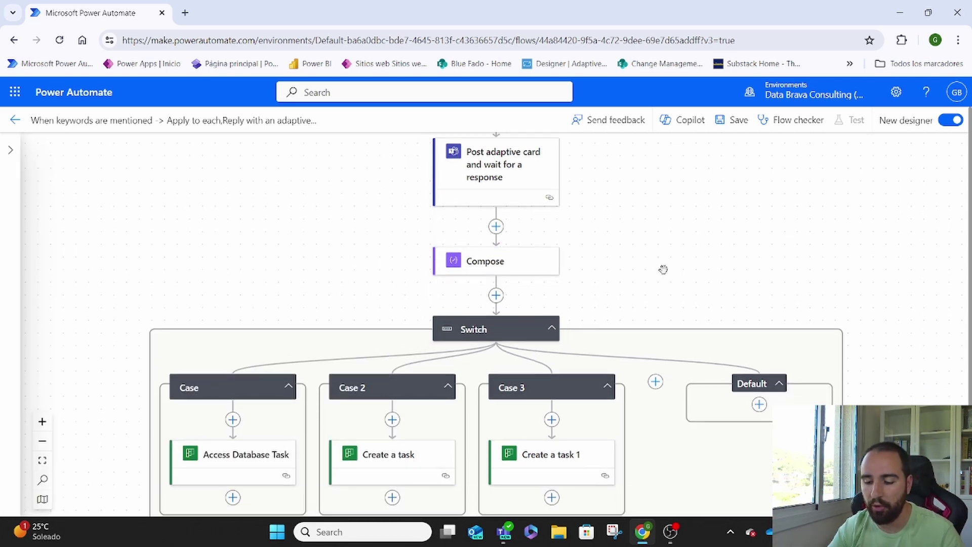
click(474, 279)
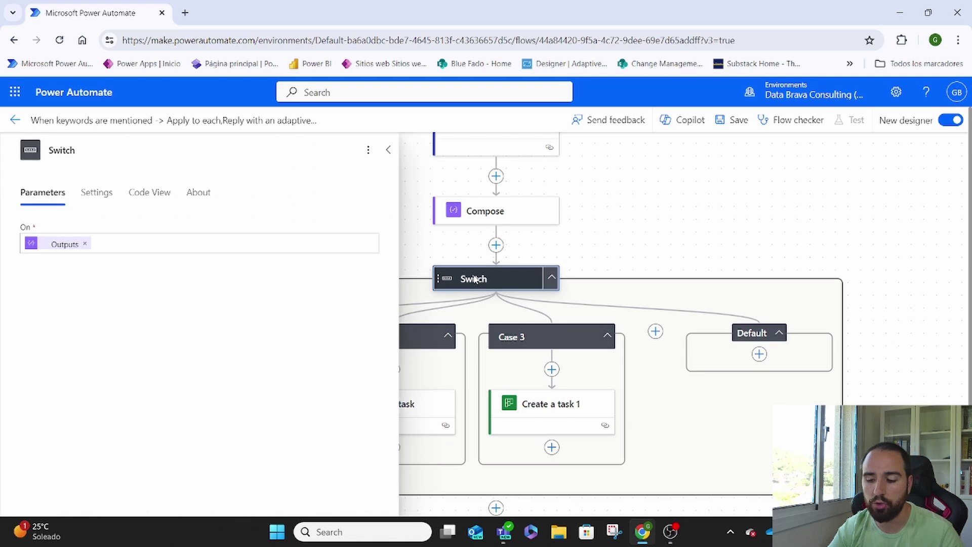
click(495, 245)
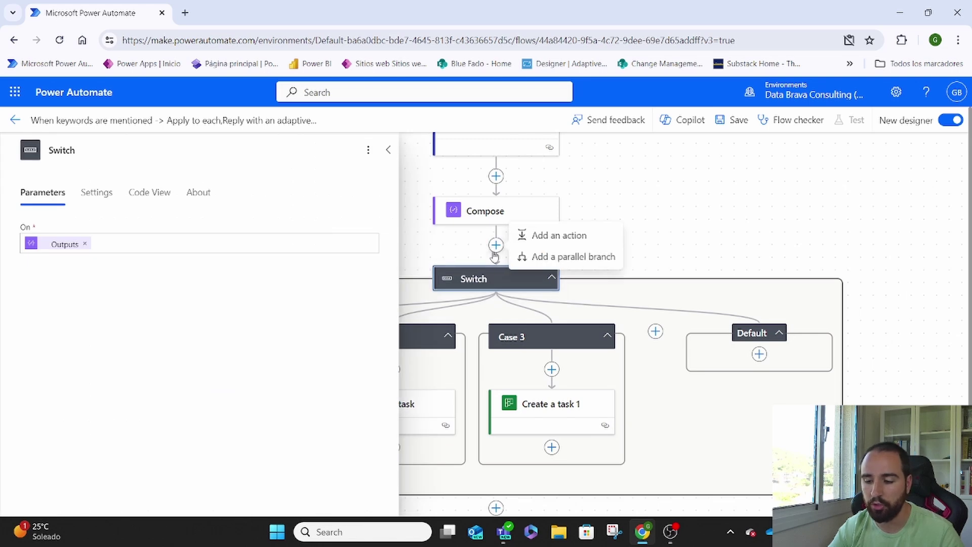
click(542, 238)
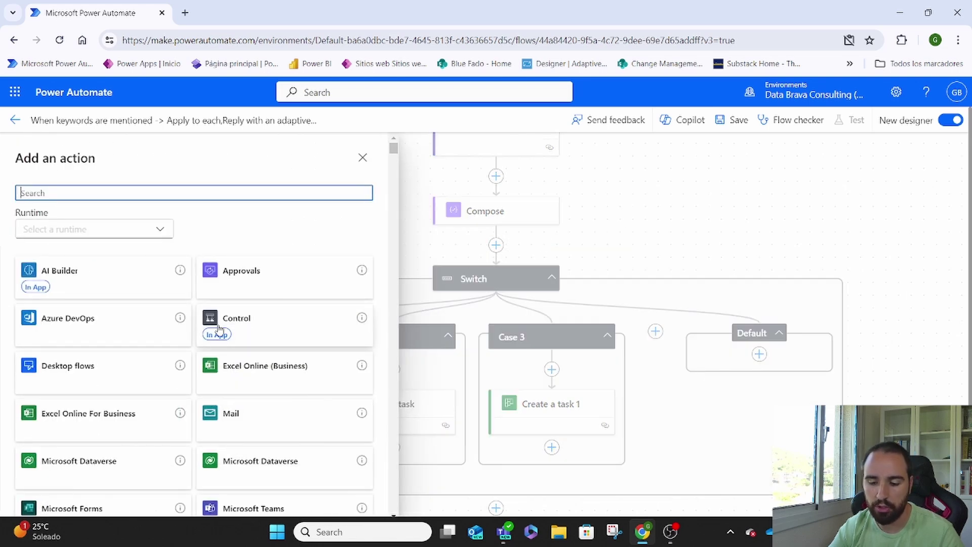
click(238, 319)
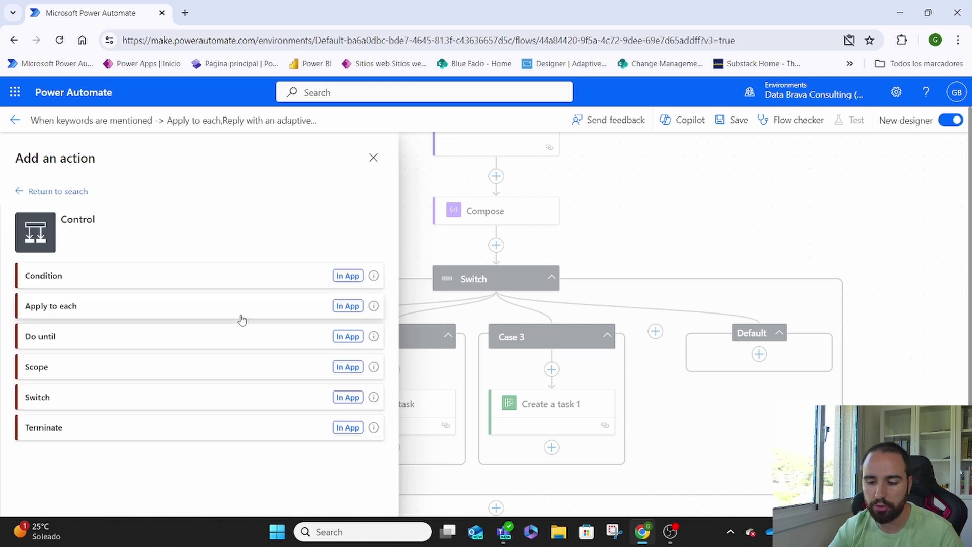
click(373, 158)
Examine the On parameter of the existing Switch action and close its settings
scroll(619, 199, down, 1)
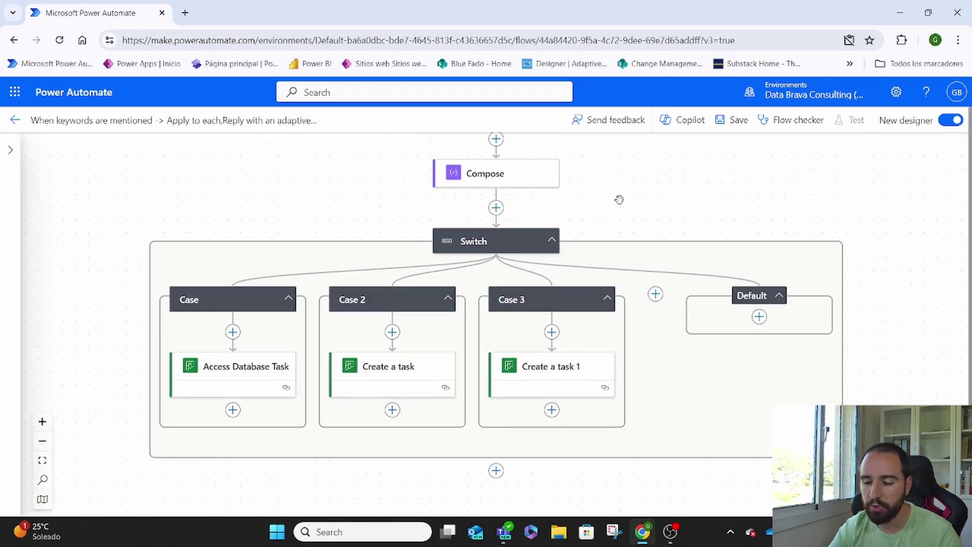
click(490, 245)
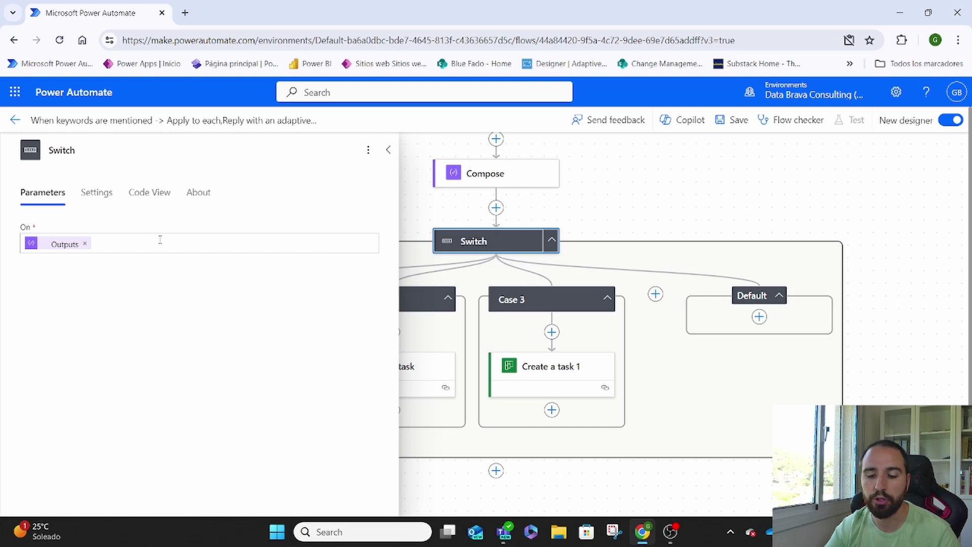
mouse_move(74, 243)
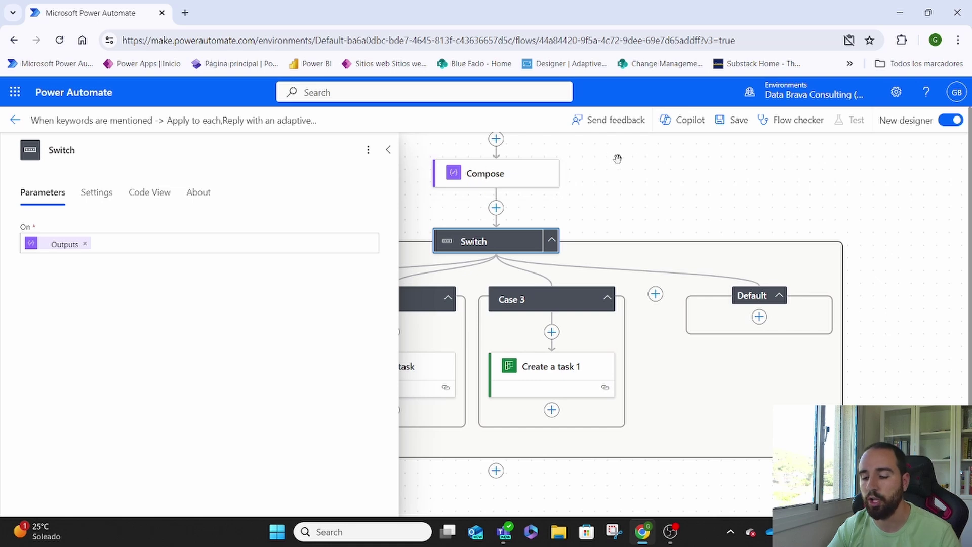
click(639, 160)
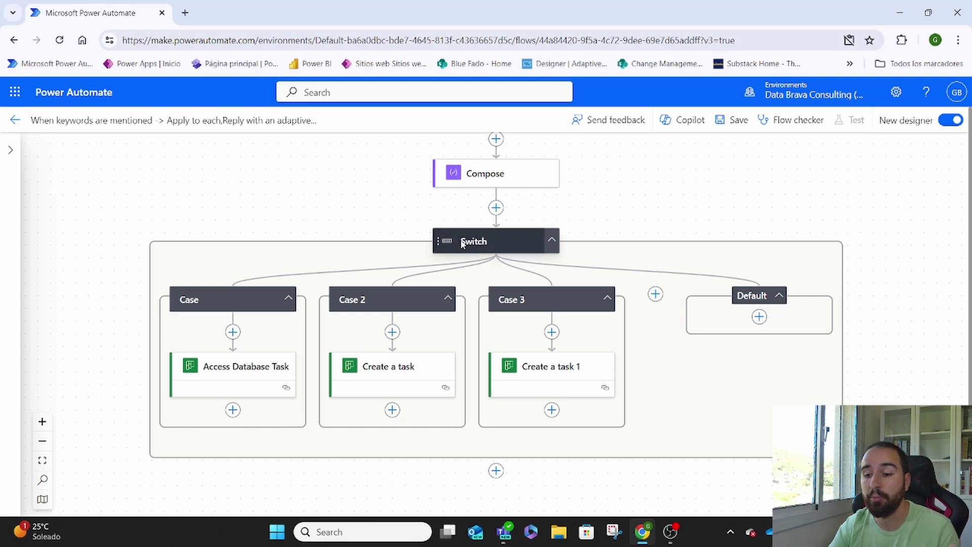
Inspect the Equals value of the Switch's first case and close its settings
click(246, 301)
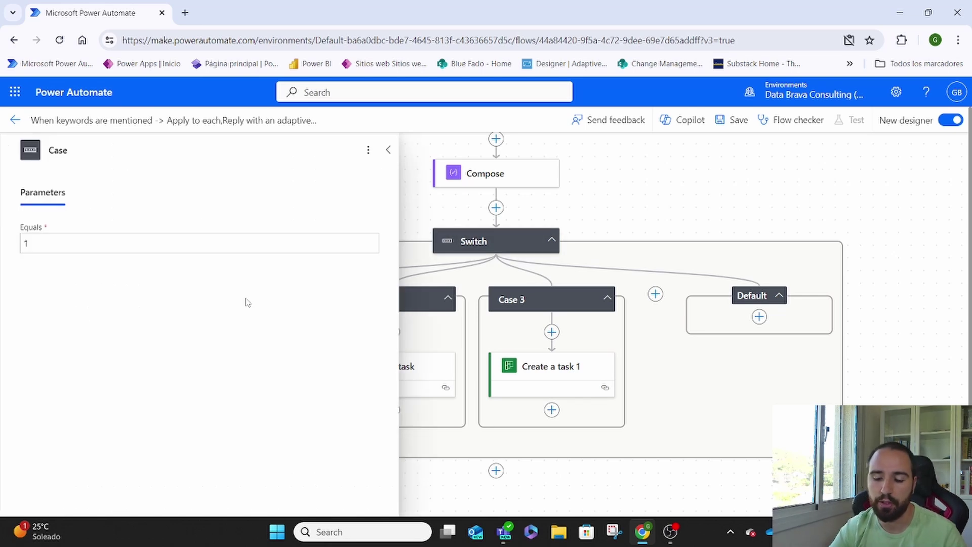
click(69, 246)
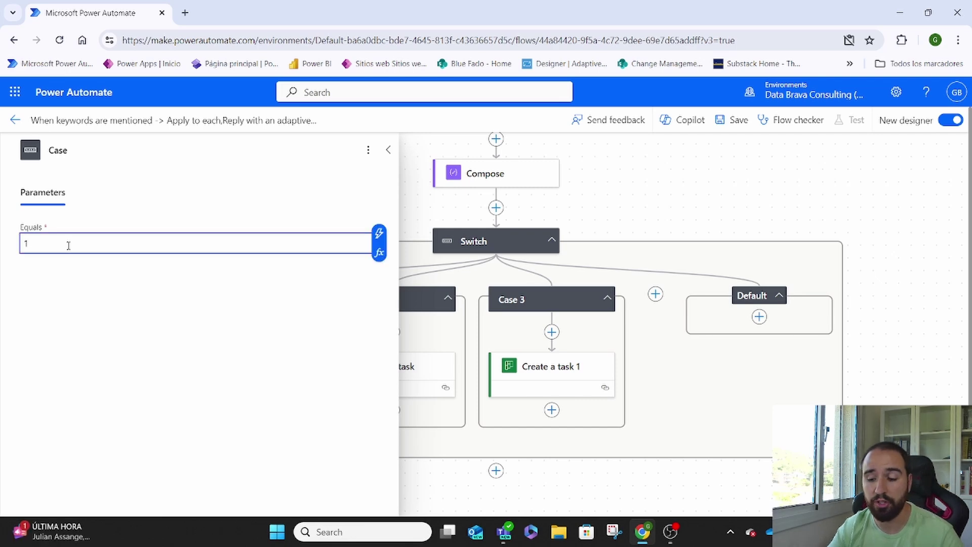
click(416, 195)
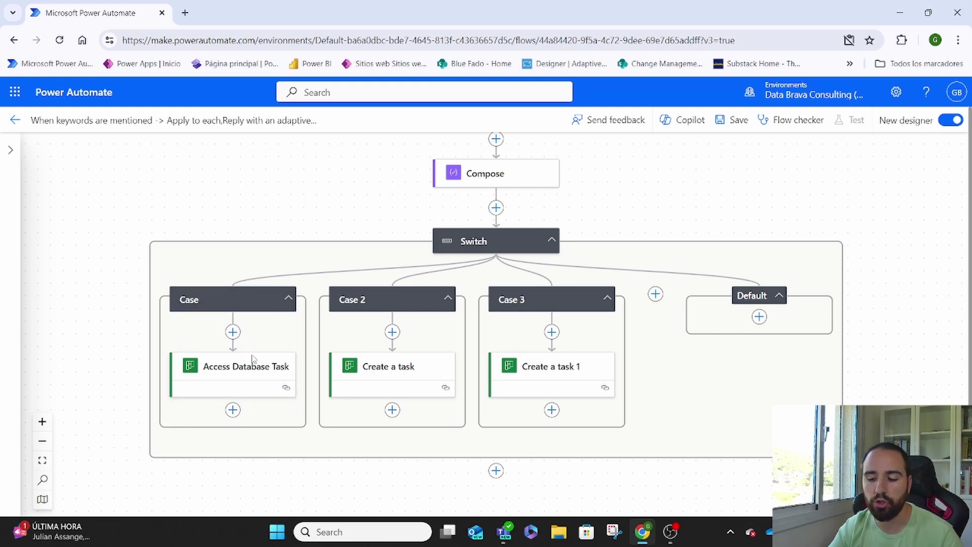
Show all advanced parameters of Access Database Task and review its bucket, dates, assigned users, categories and priority
click(257, 376)
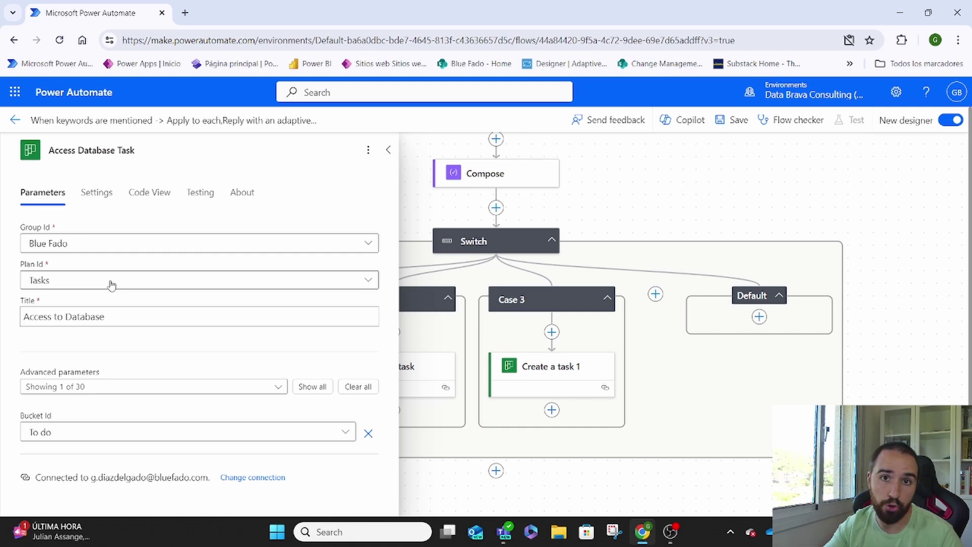
scroll(111, 284, down, 1)
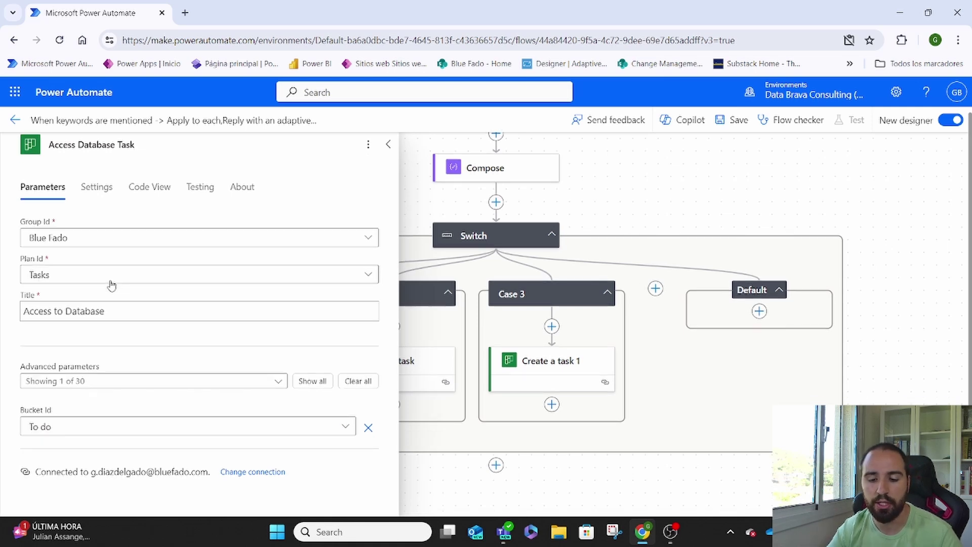
click(312, 380)
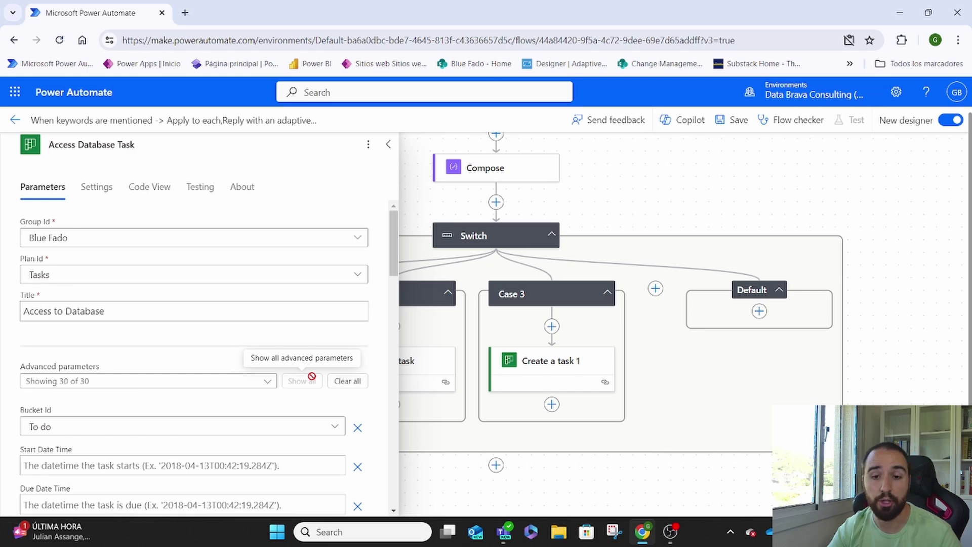
scroll(65, 327, down, 3)
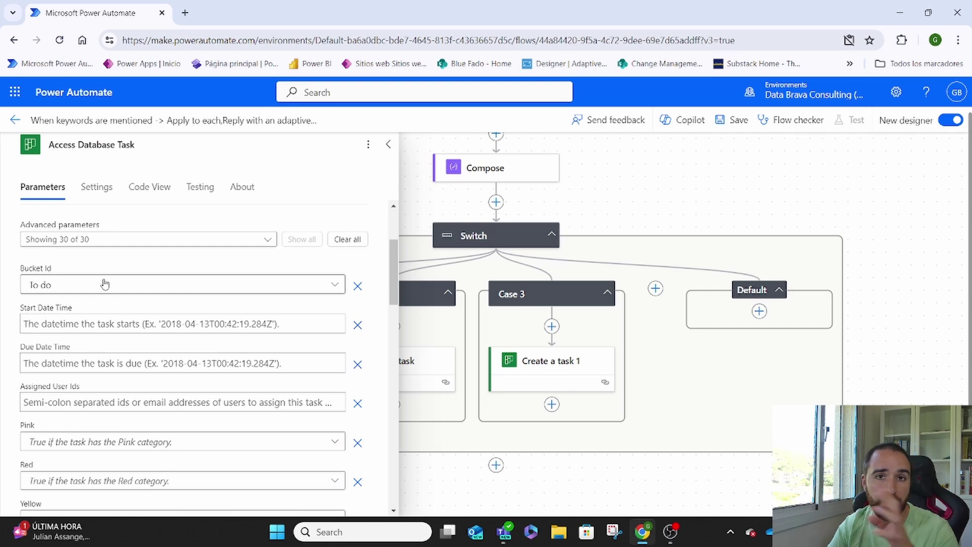
scroll(105, 284, down, 3)
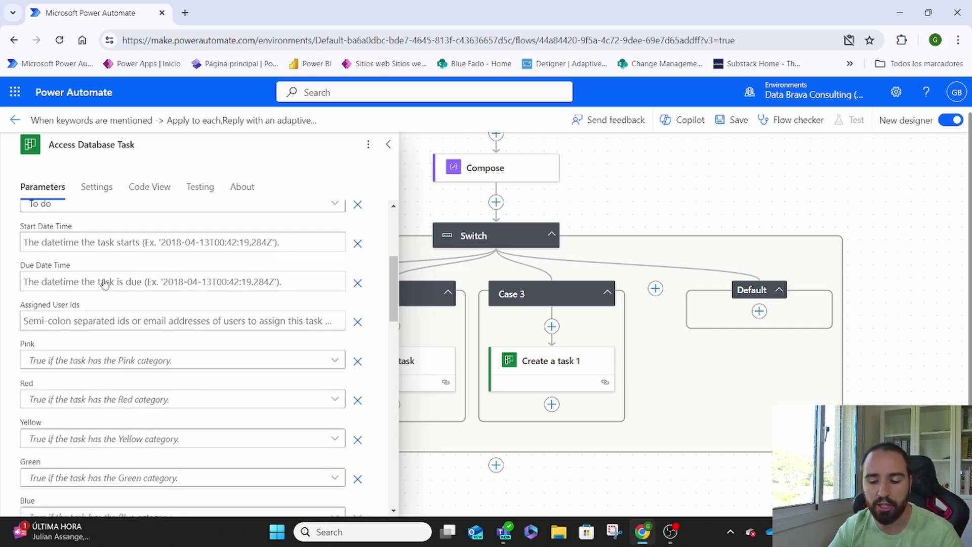
scroll(96, 313, up, 1)
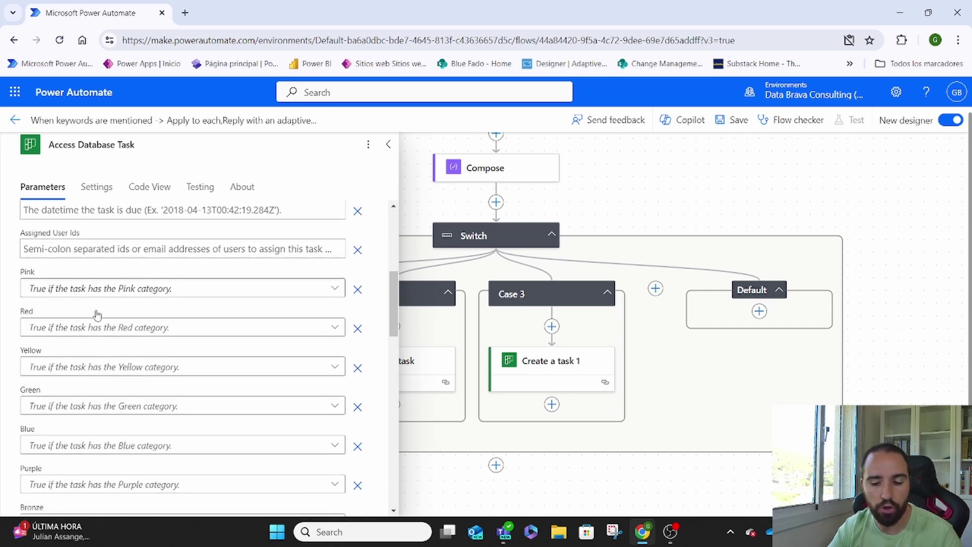
click(96, 311)
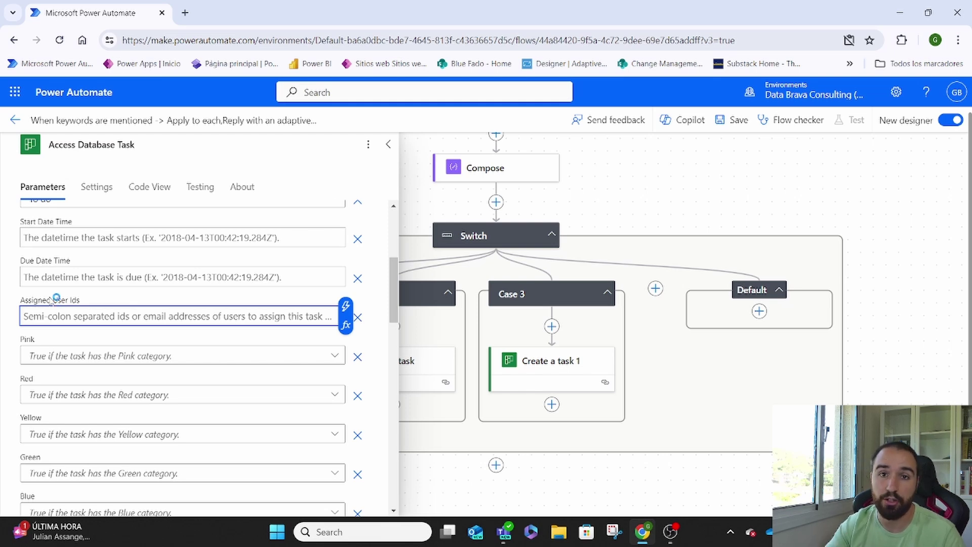
scroll(56, 299, down, 15)
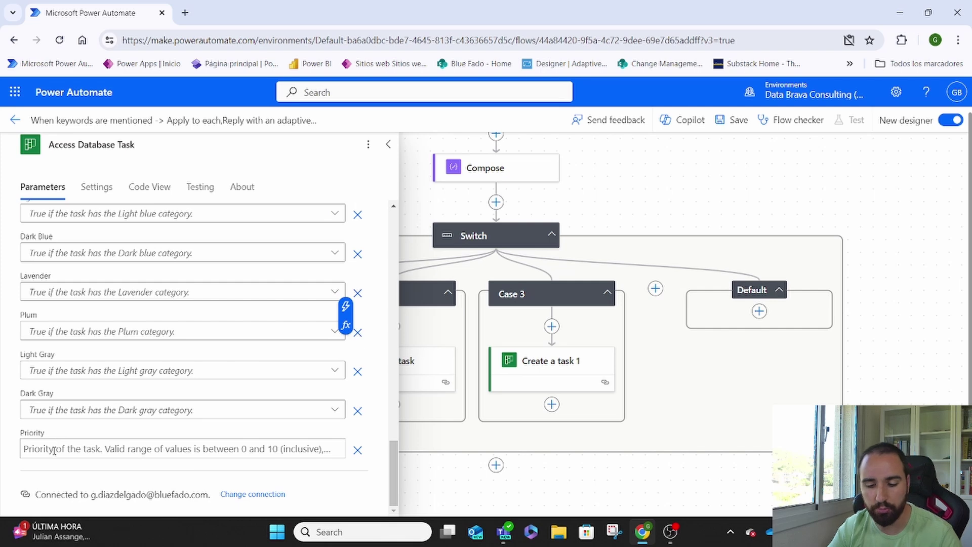
click(416, 170)
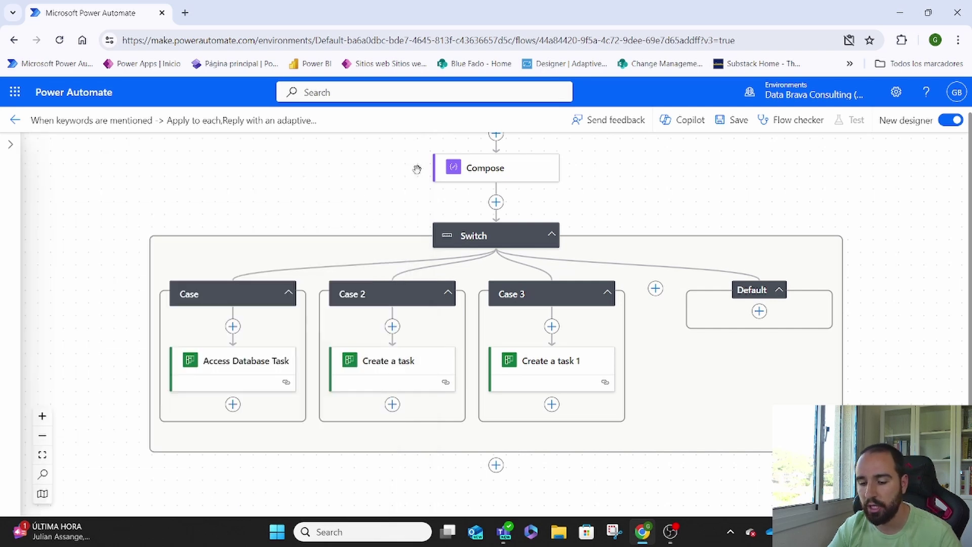
Compare the plan, title and bucket of the Planner tasks in the three Switch cases, and close the task settings
click(240, 366)
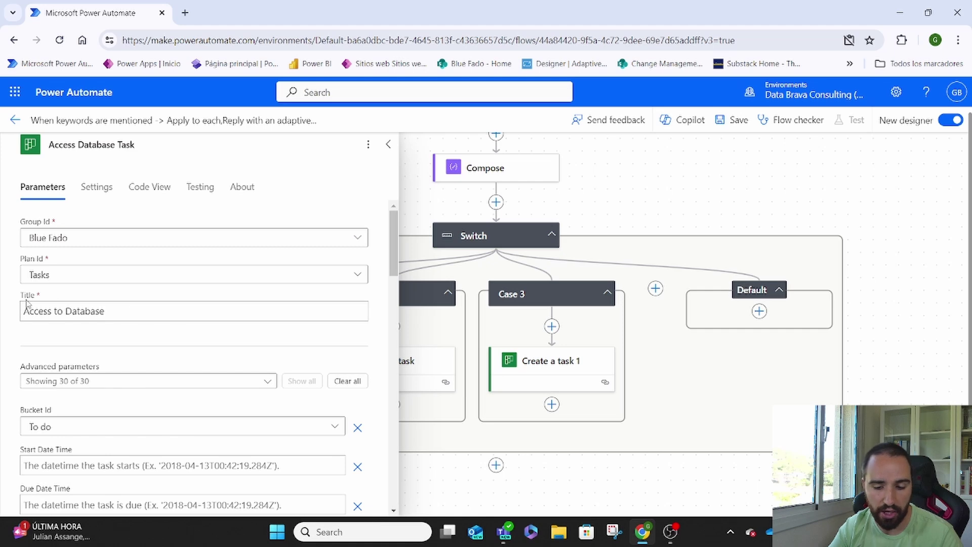
click(423, 361)
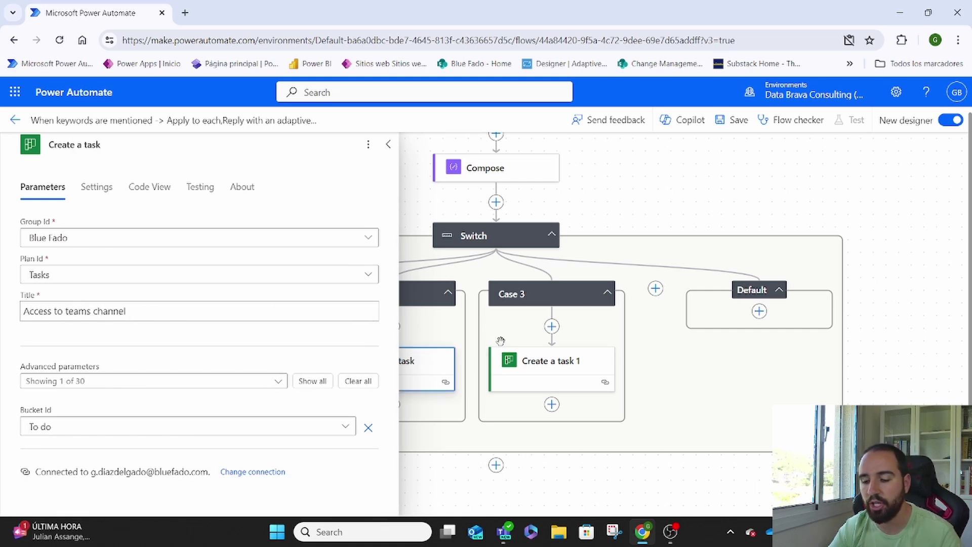
click(531, 372)
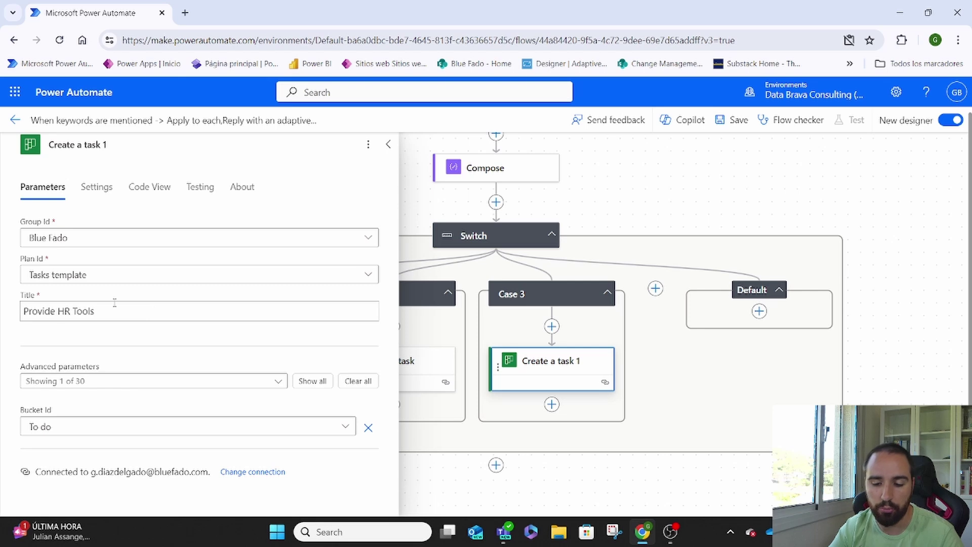
click(634, 212)
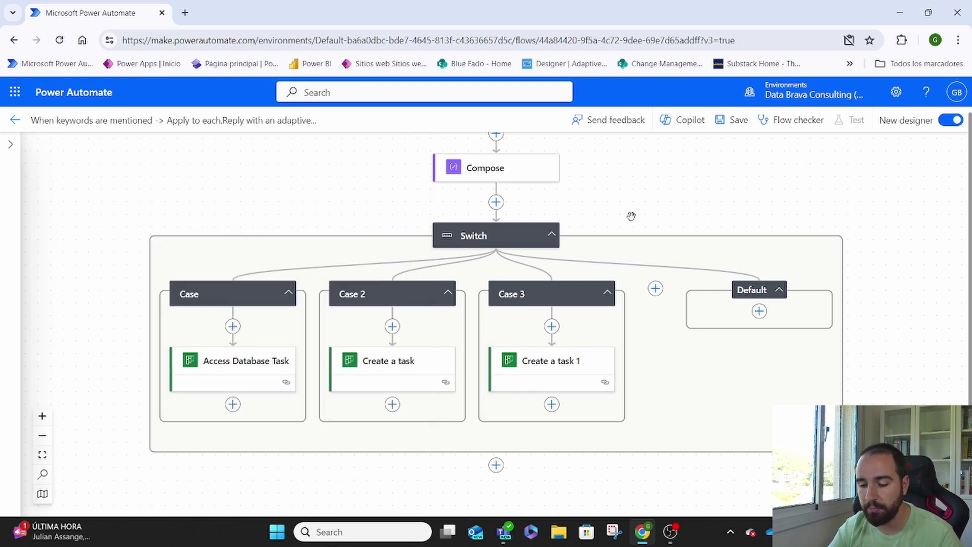
scroll(642, 223, up, 4)
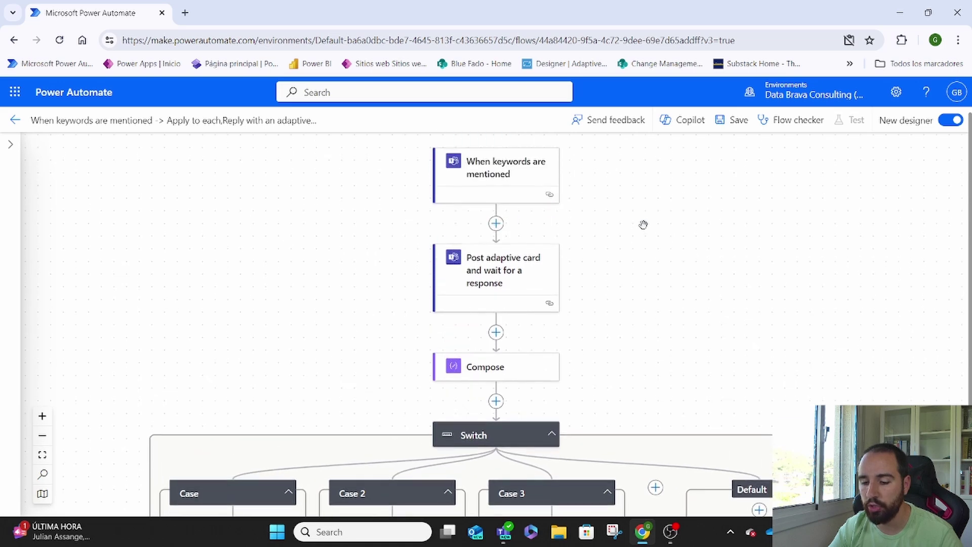
Open the Adaptive Cards site in a new browser tab and go from its home page to the card designer
click(185, 13)
text(adaptivecards.io/designer/)
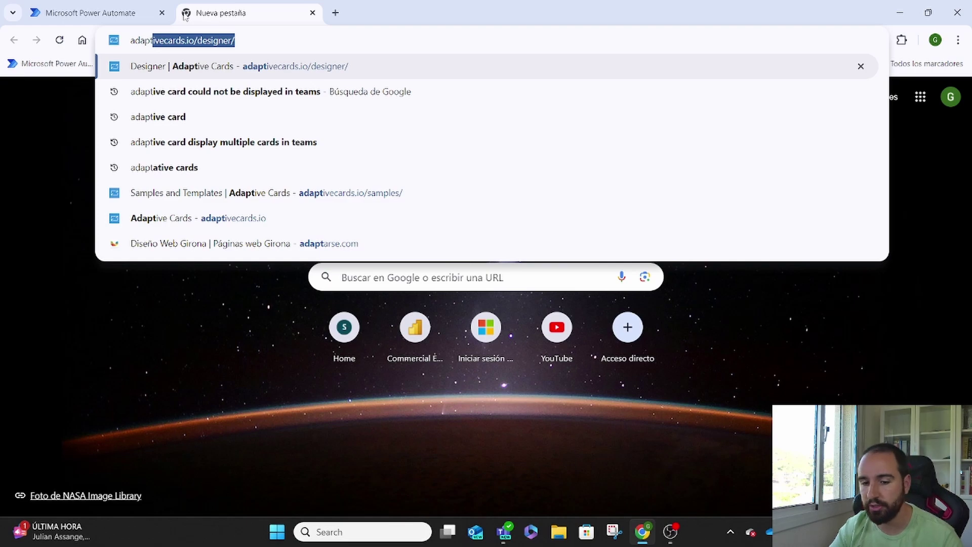
key(Return)
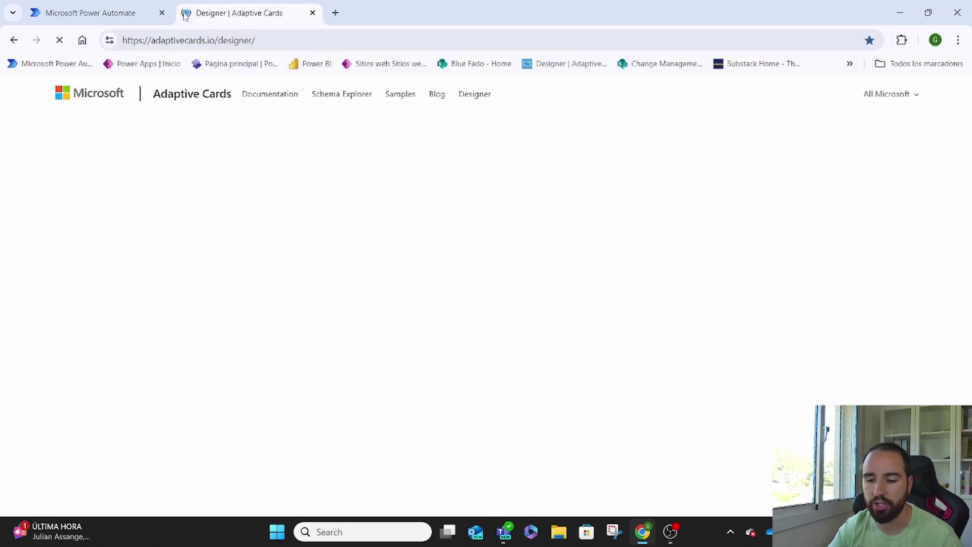
click(190, 96)
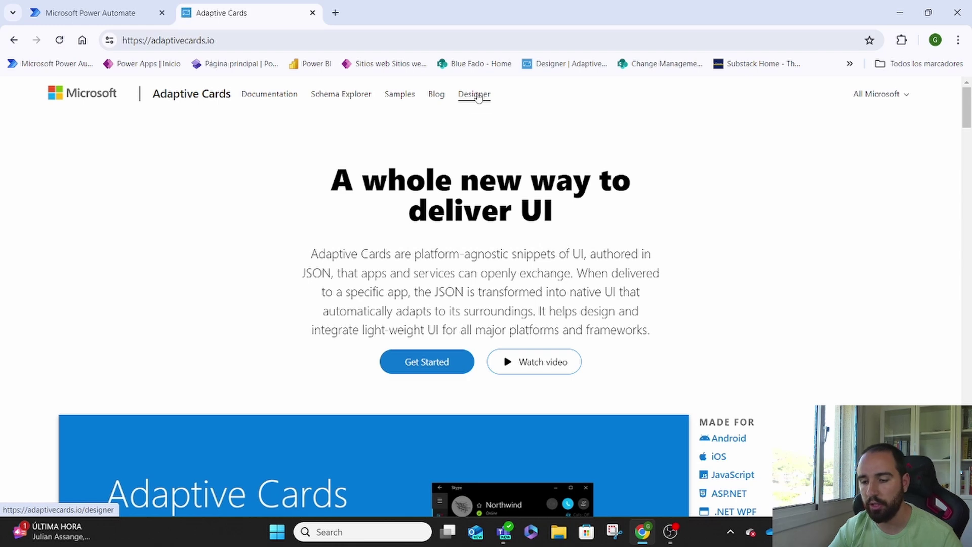
click(478, 97)
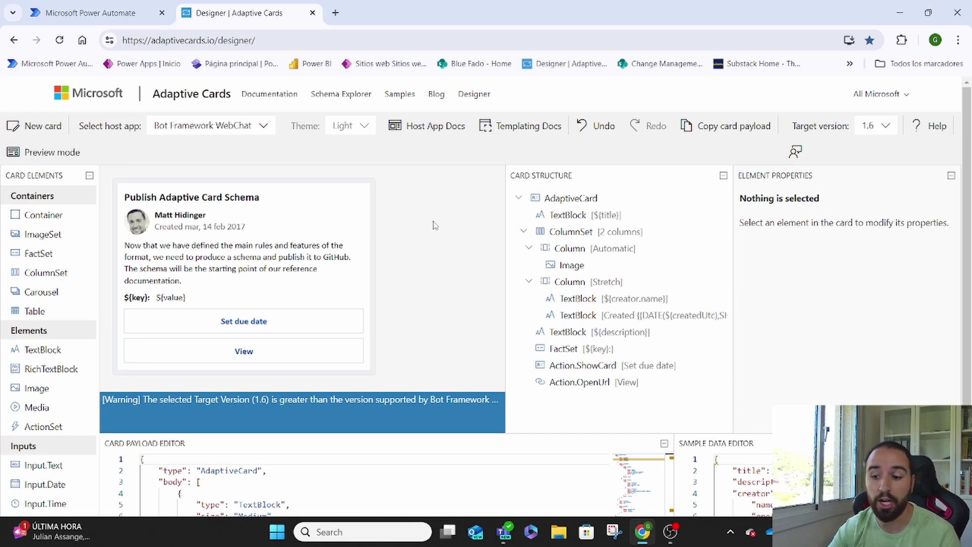
Set the host app to Microsoft Teams and look through the theme and emulated device options without changing them
click(191, 127)
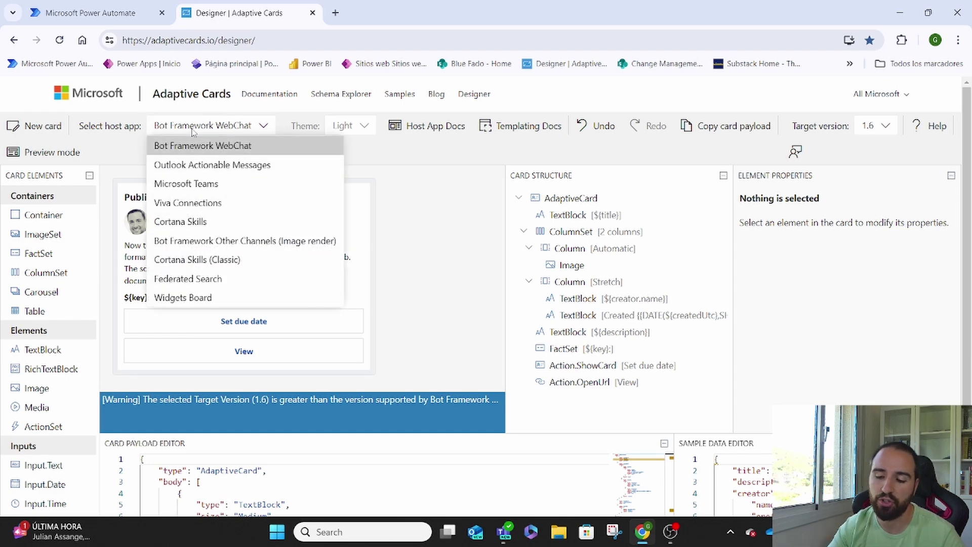
click(199, 188)
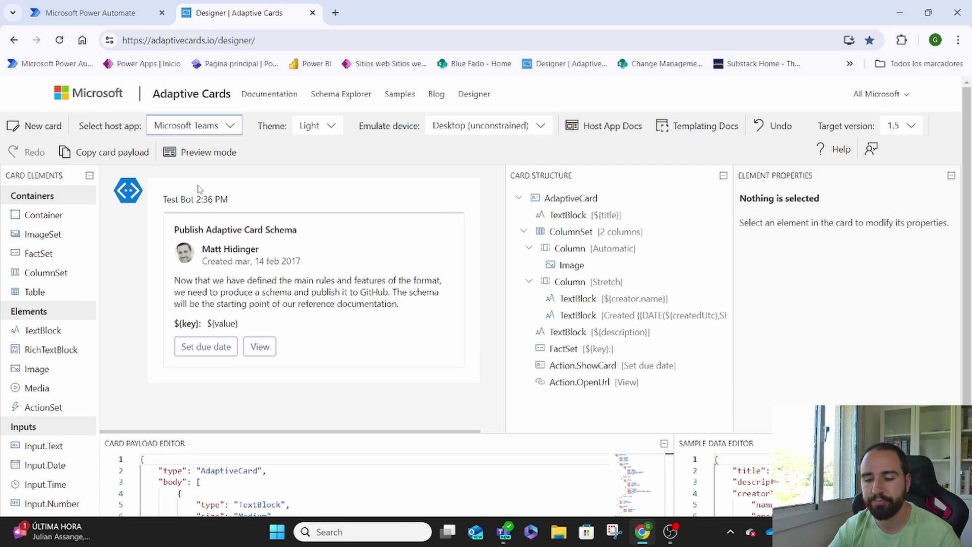
click(334, 134)
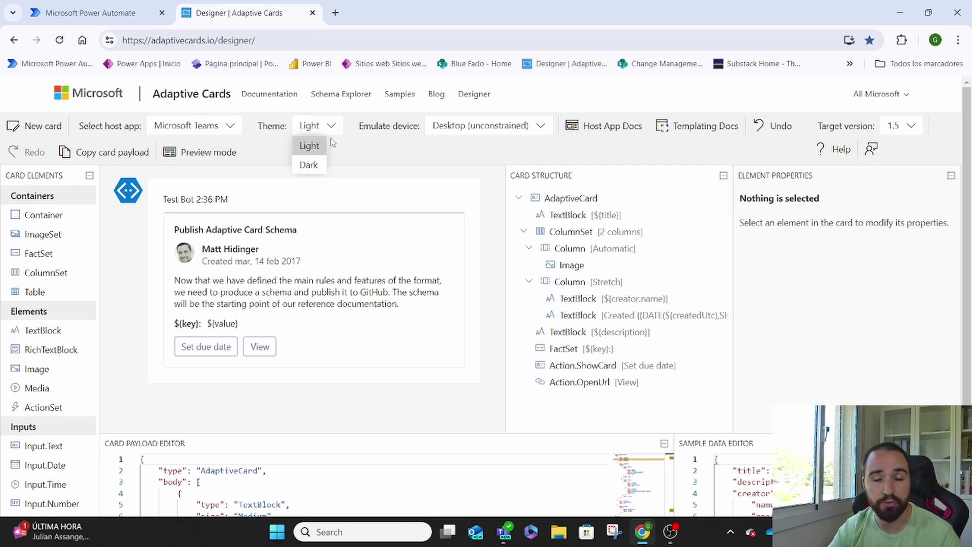
key(Escape)
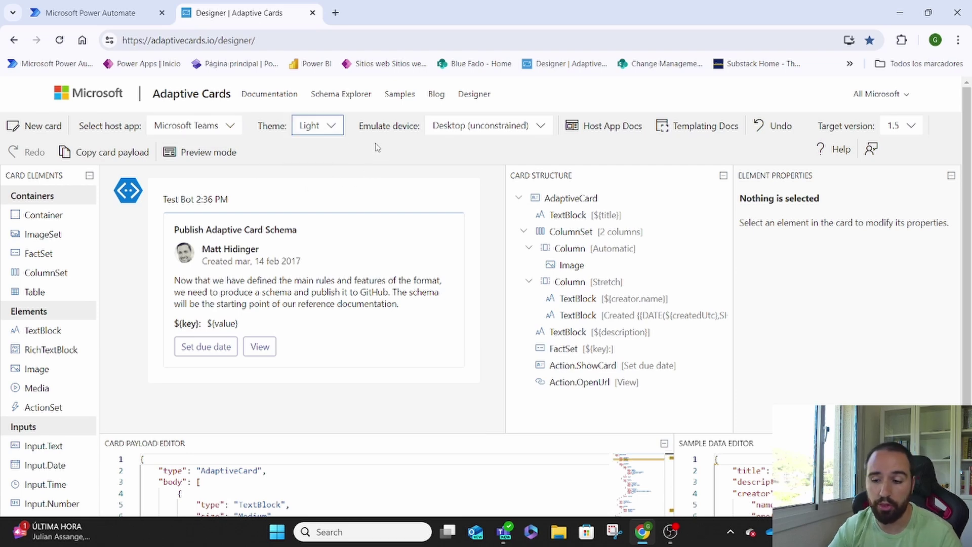
click(466, 132)
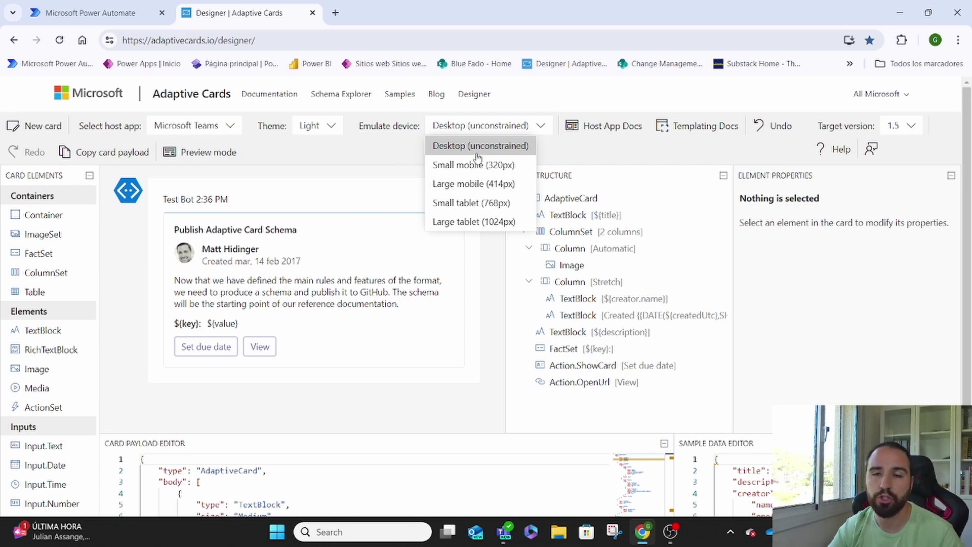
click(372, 154)
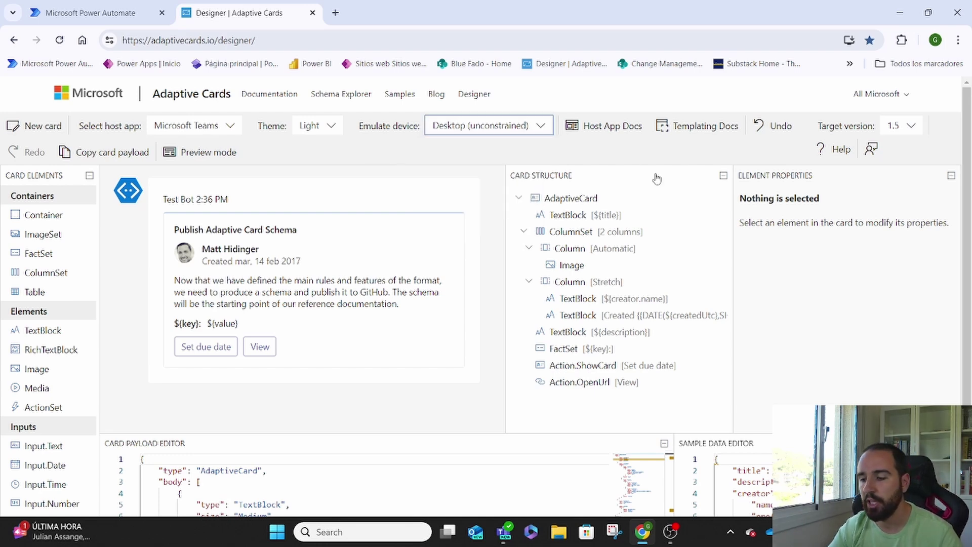
Try target versions 1.4, 1.6 and 1.5 for the card, and settle on version 1.4
click(911, 126)
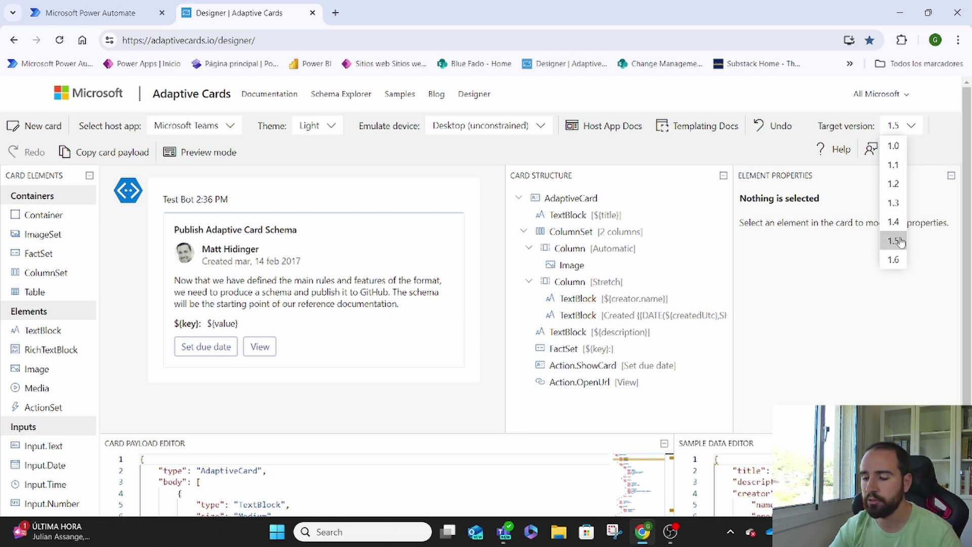
click(894, 224)
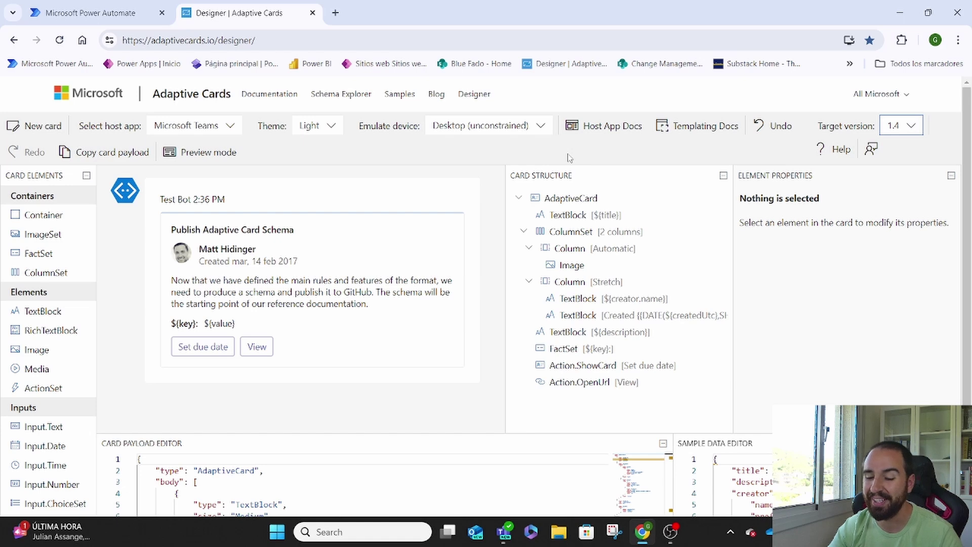
click(917, 128)
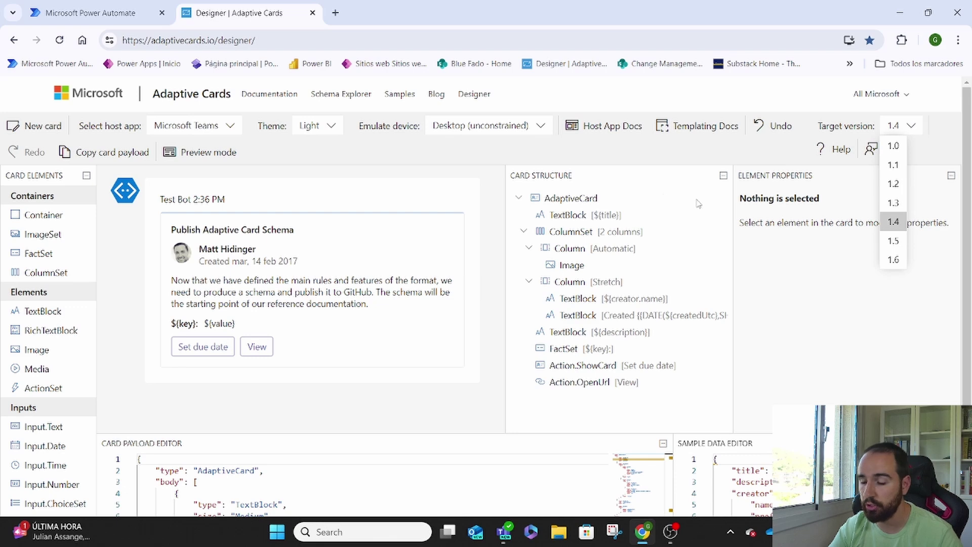
click(894, 260)
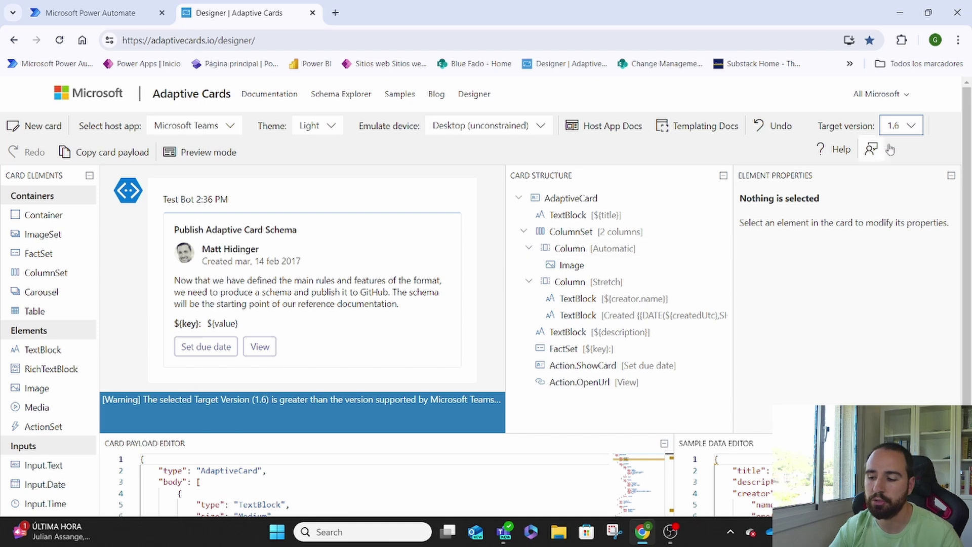
click(915, 127)
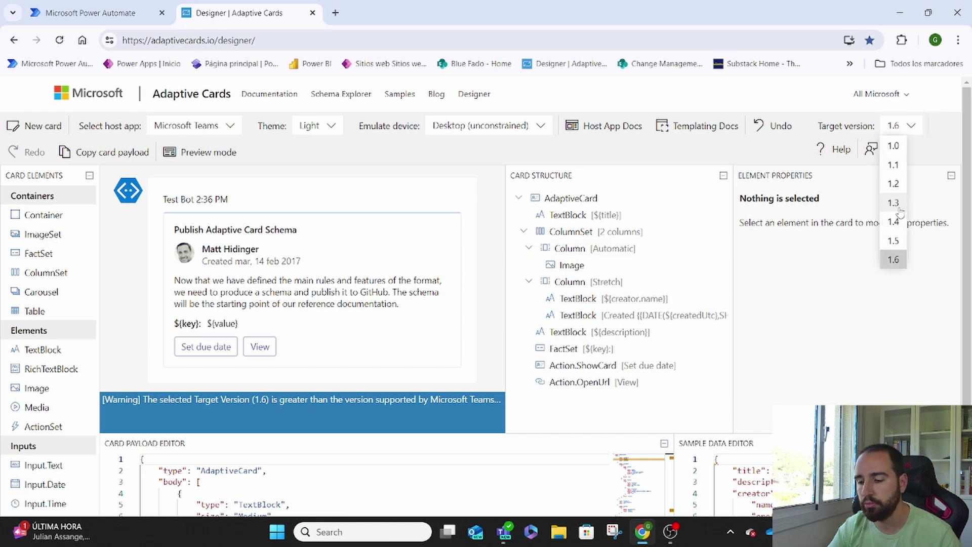
click(892, 245)
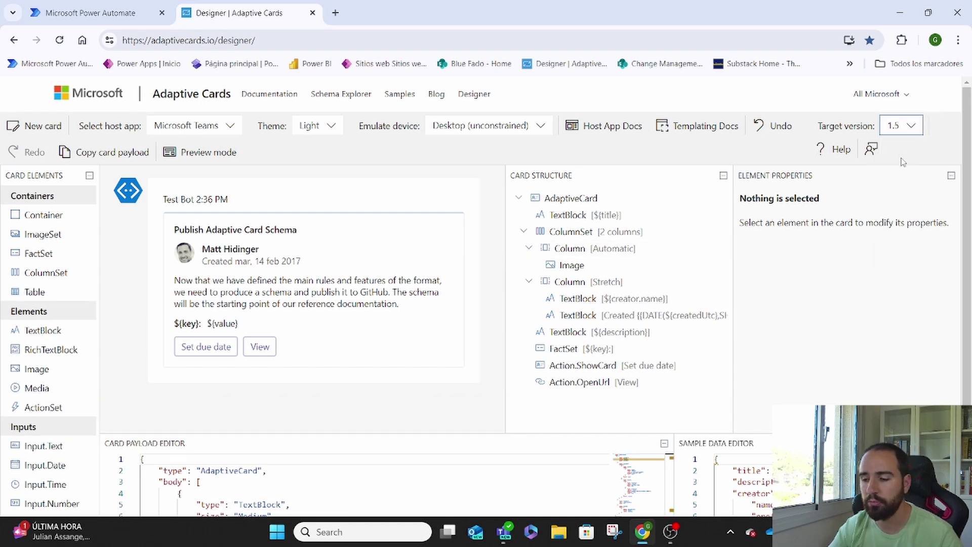
click(912, 131)
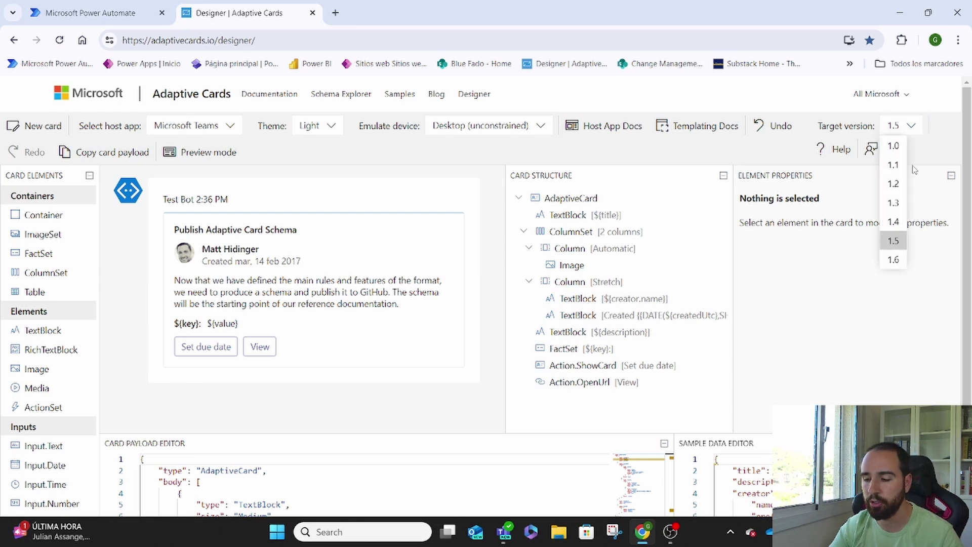
click(892, 224)
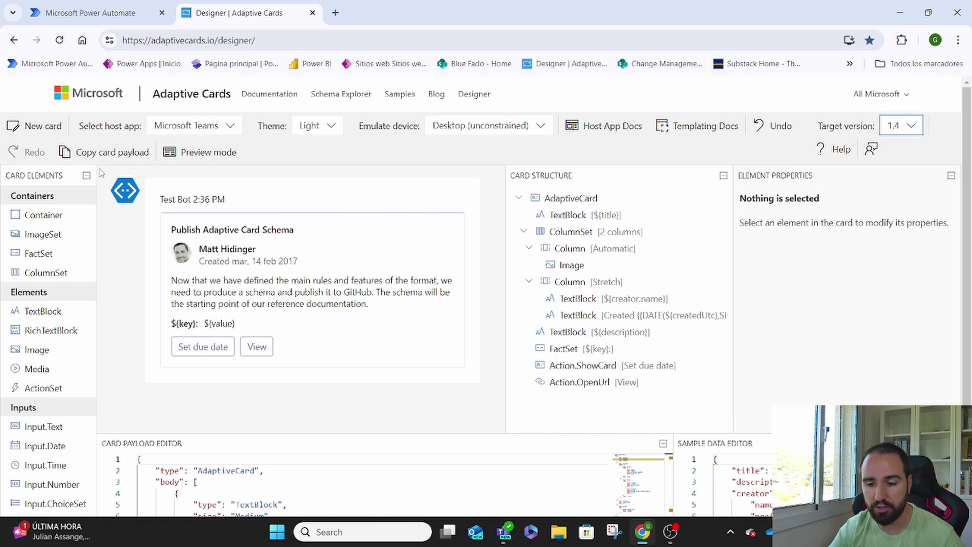
Delete the description text block and the creator name text block from the sample card
drag(101, 174, 460, 353)
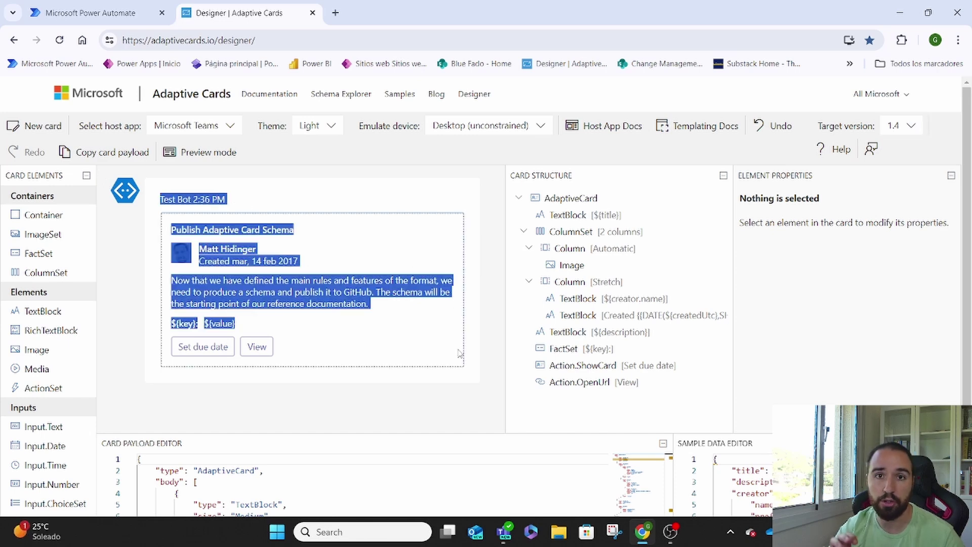
click(378, 303)
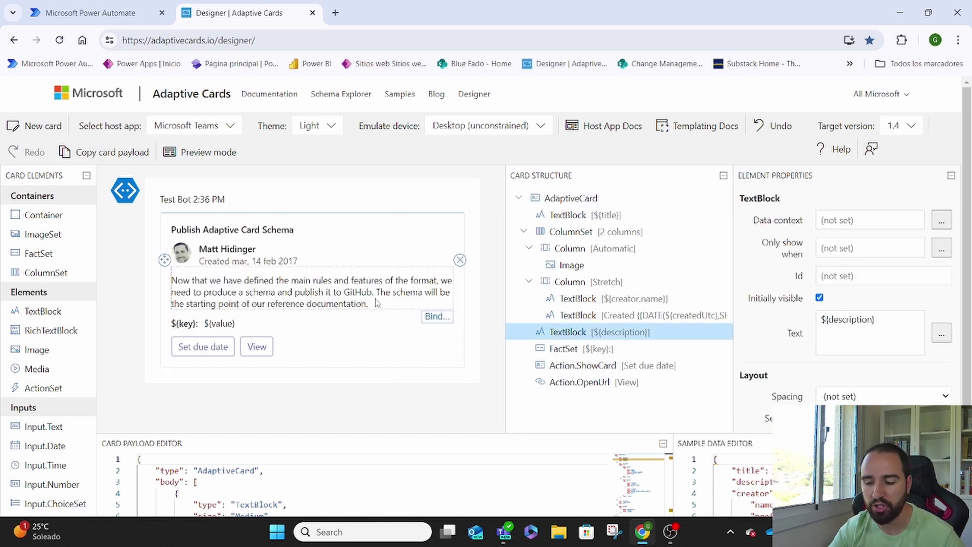
click(459, 259)
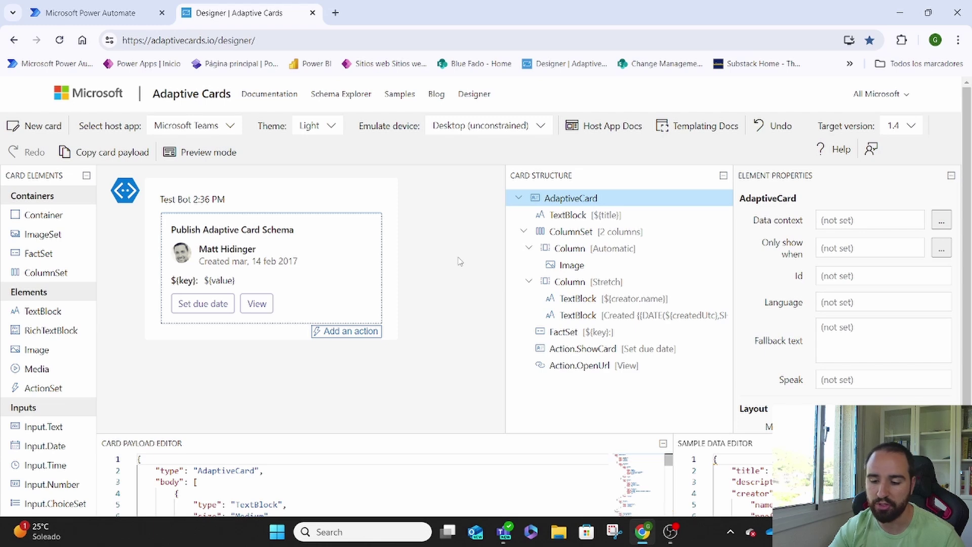
click(303, 250)
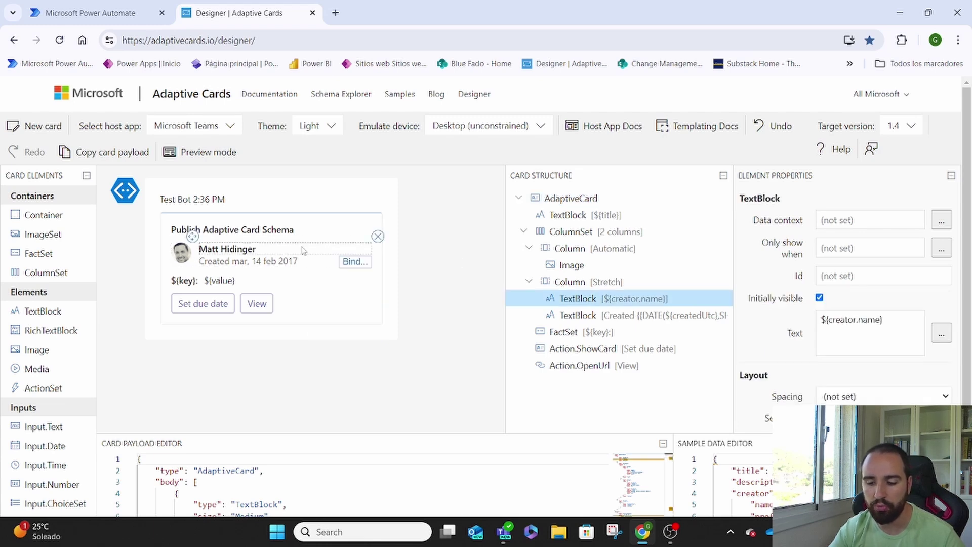
click(378, 236)
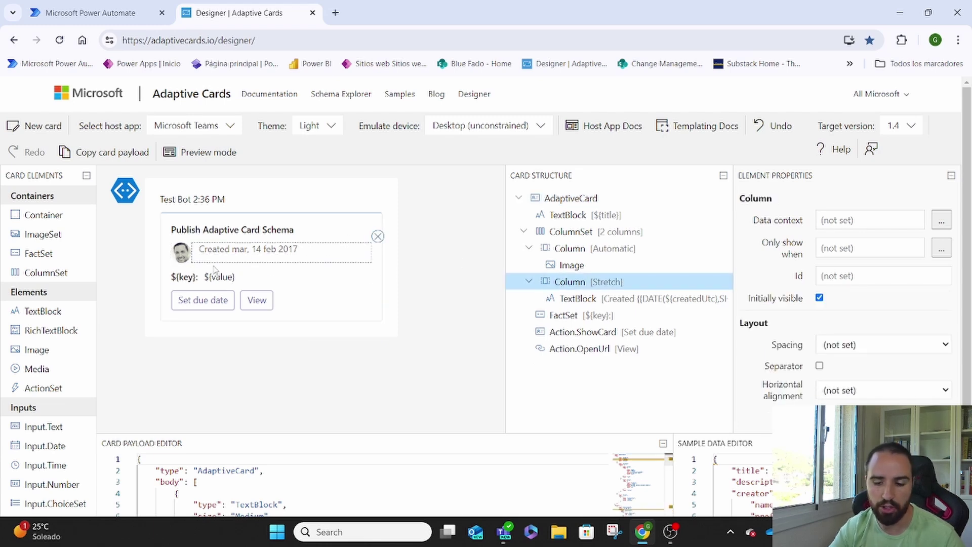
Inspect the properties of the card's View and Set due date actions
click(278, 305)
click(262, 303)
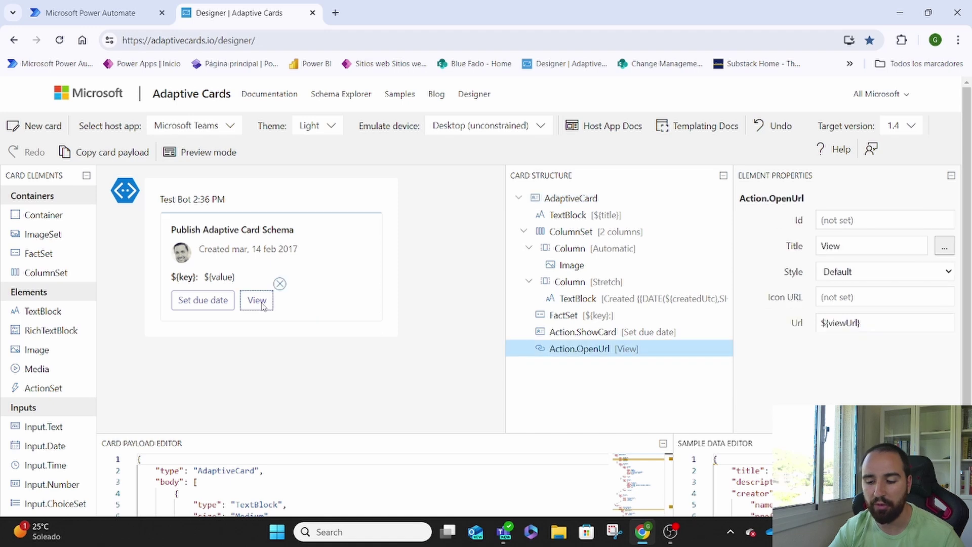
click(204, 306)
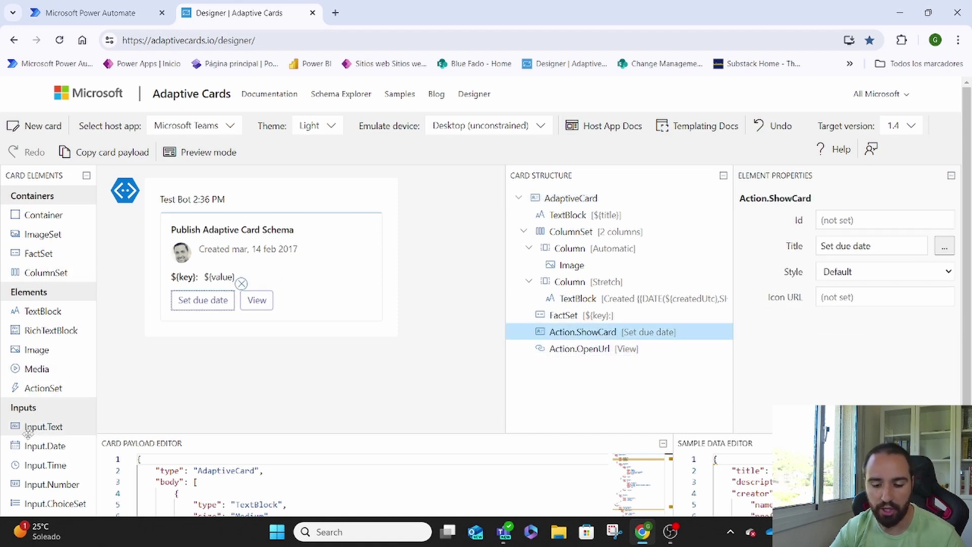
Add an Input.Date to the card below the fact set, and insert an empty ImageSet above the date input
drag(33, 450, 239, 297)
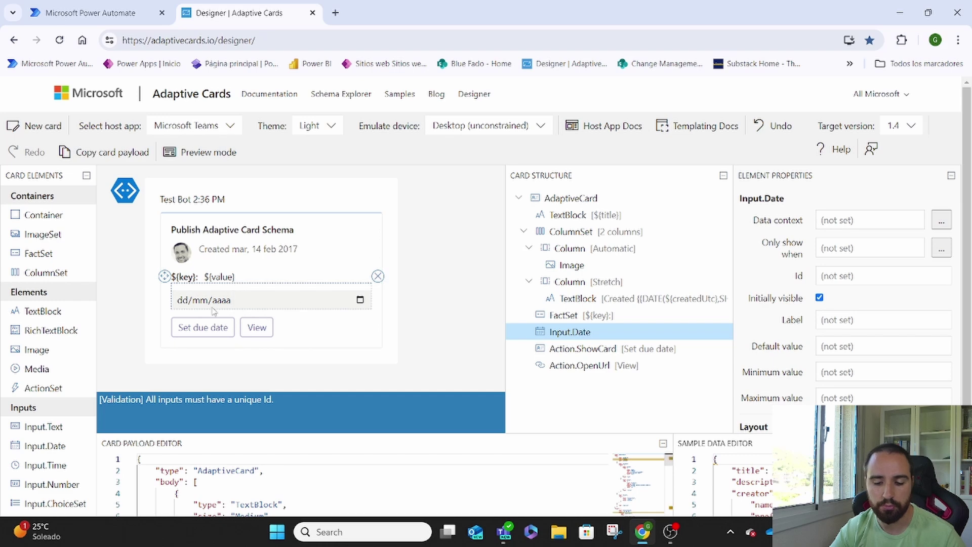
drag(41, 234, 206, 304)
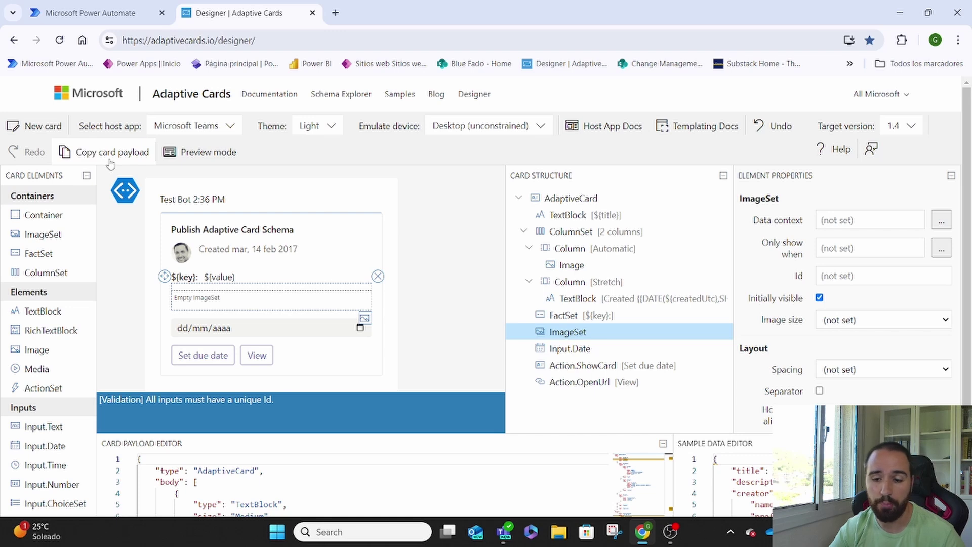
Switch back to Power Automate and examine the card JSON in the Message of Post adaptive card and wait for a response
click(109, 5)
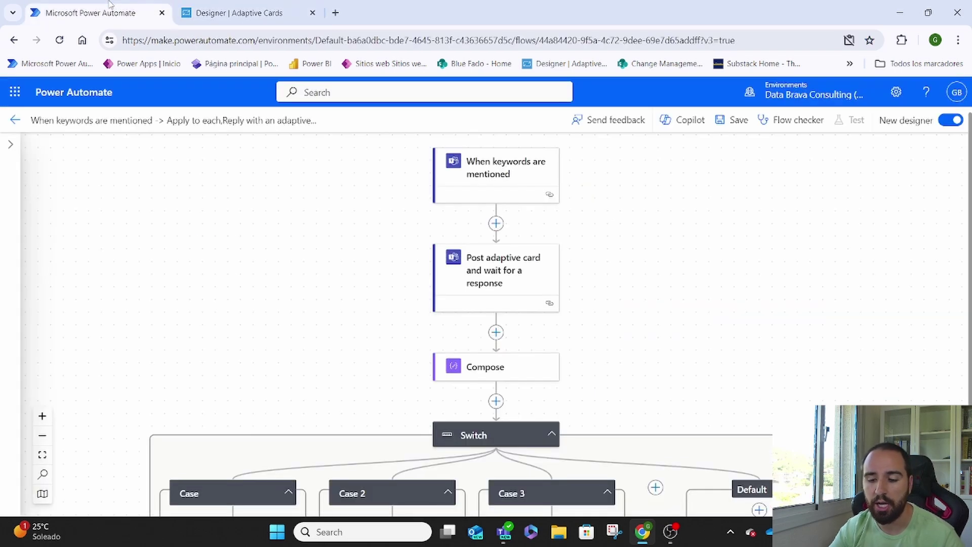
click(502, 273)
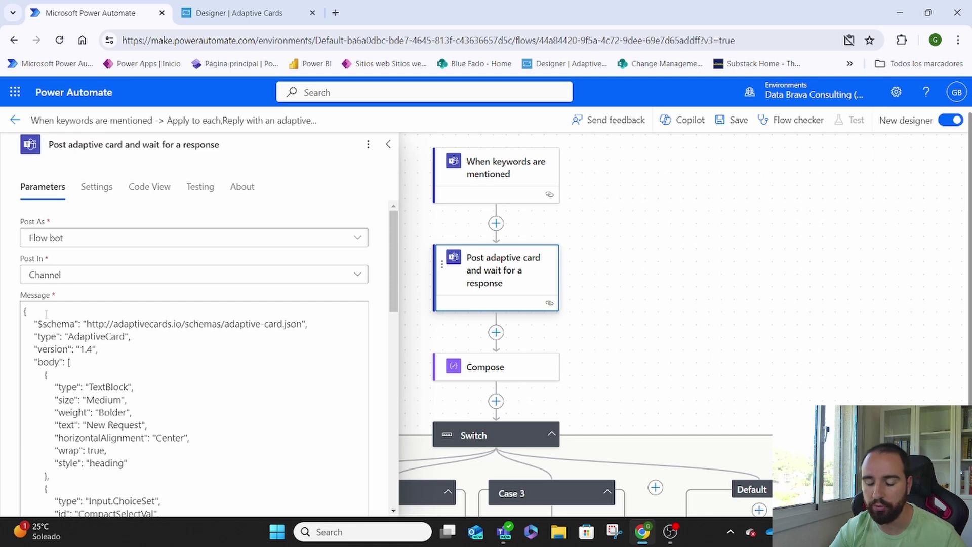
drag(24, 312, 156, 467)
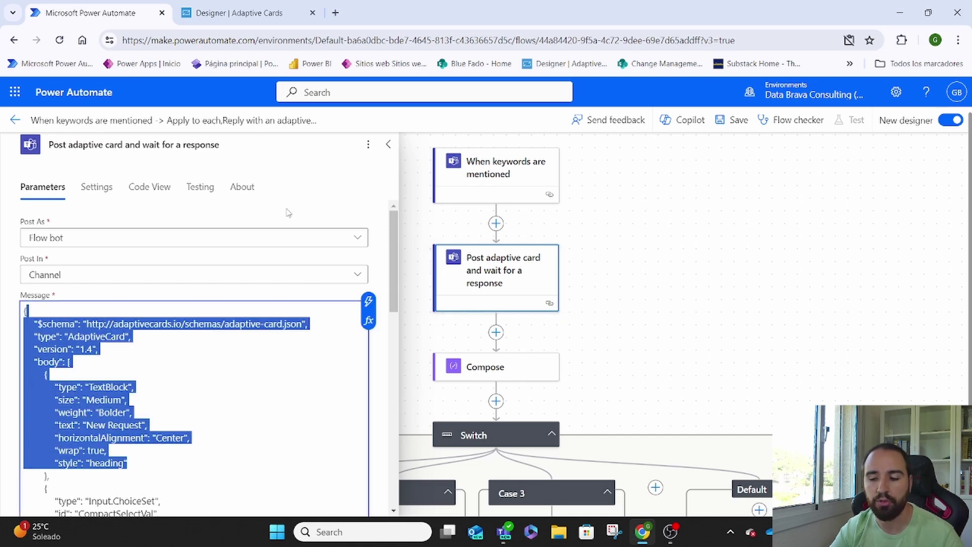
Switch to the Adaptive Cards site, open the Inputs with validation sample in the designer, and review its card preview
click(253, 4)
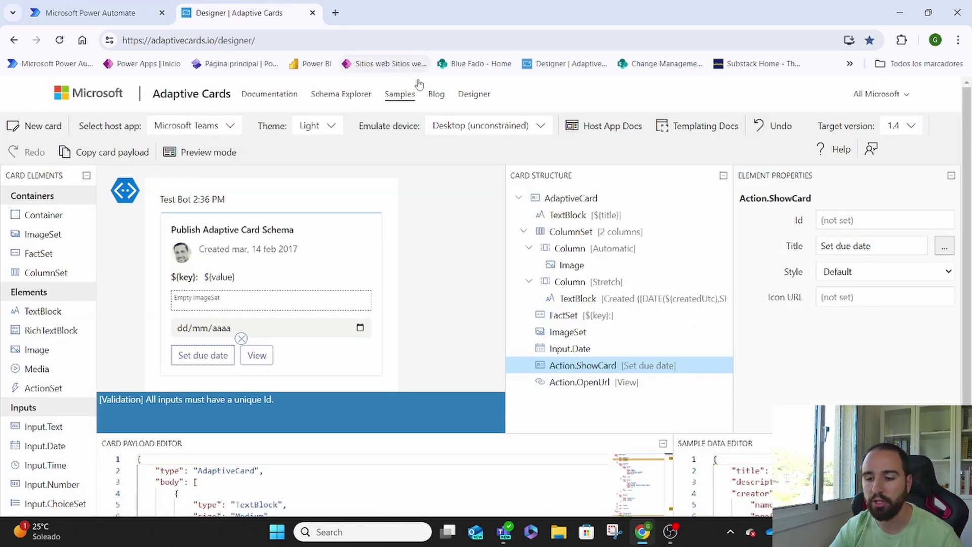
click(411, 95)
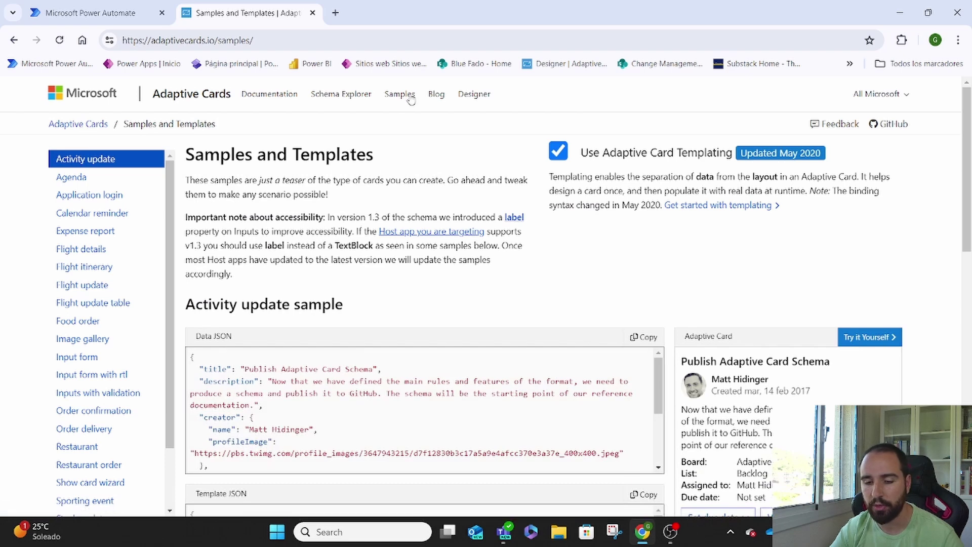
scroll(84, 248, down, 2)
scroll(85, 248, down, 1)
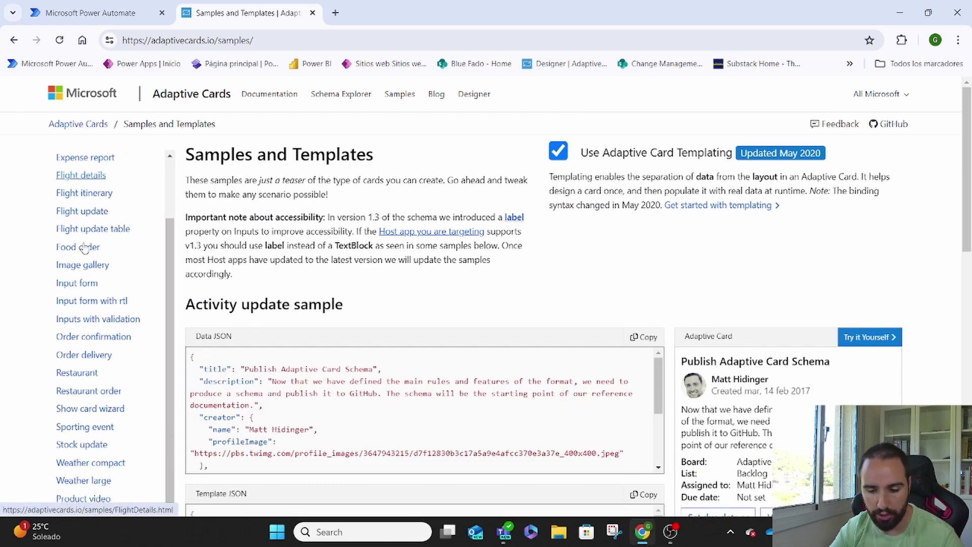
click(96, 325)
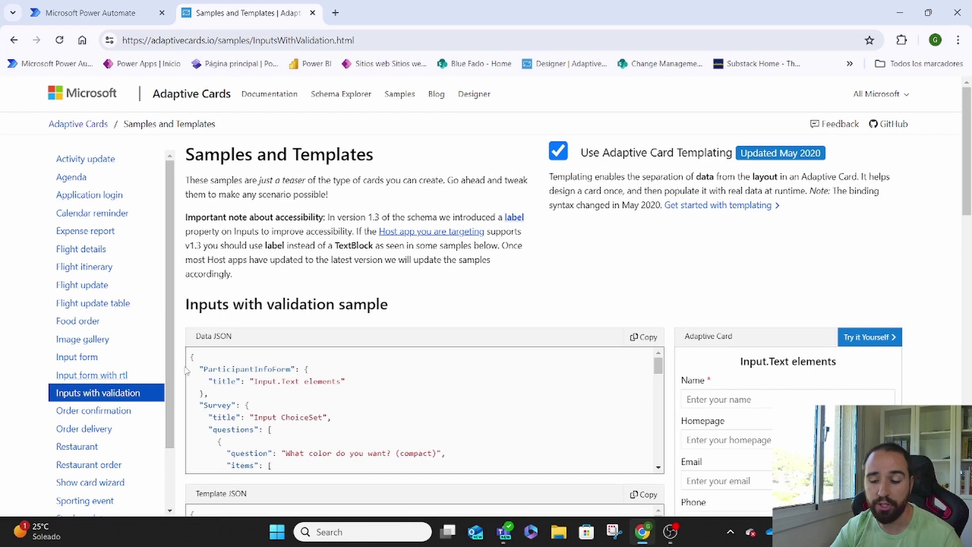
click(868, 339)
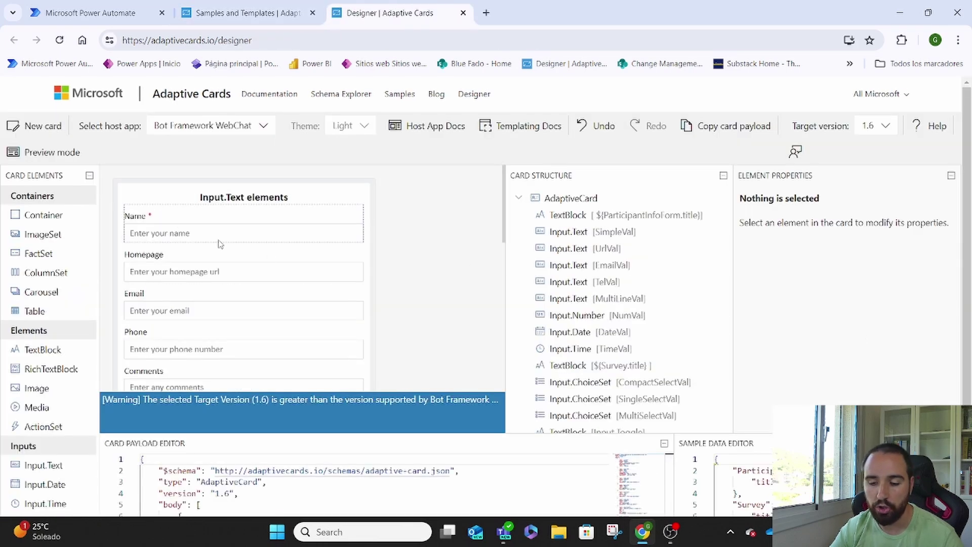
scroll(219, 243, down, 4)
scroll(219, 243, down, 5)
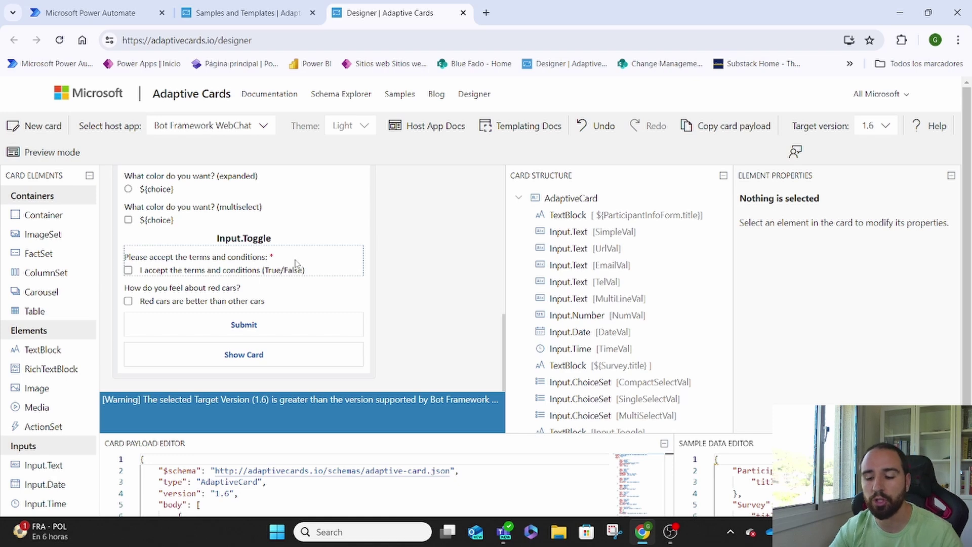
scroll(296, 263, up, 15)
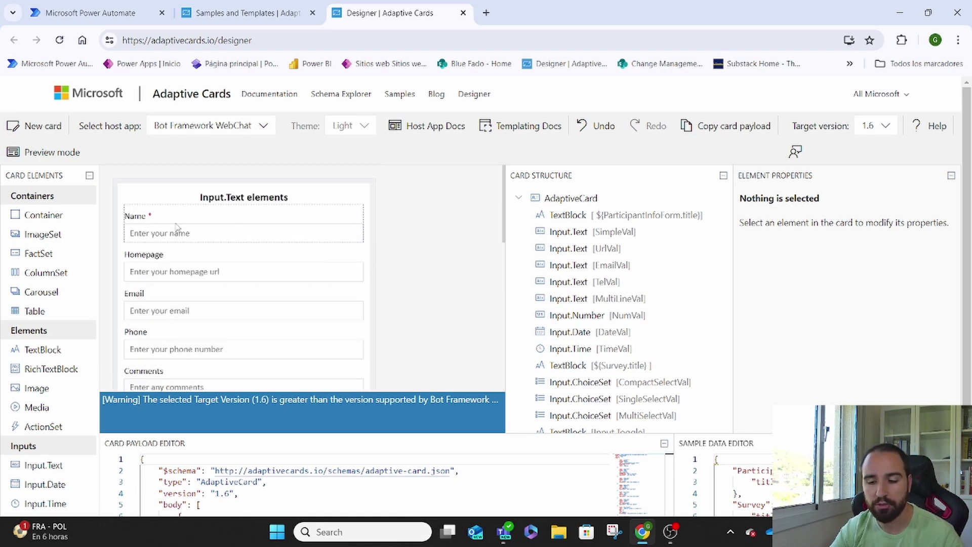
Change the label of the card's Name text input to "Type of access"
click(177, 227)
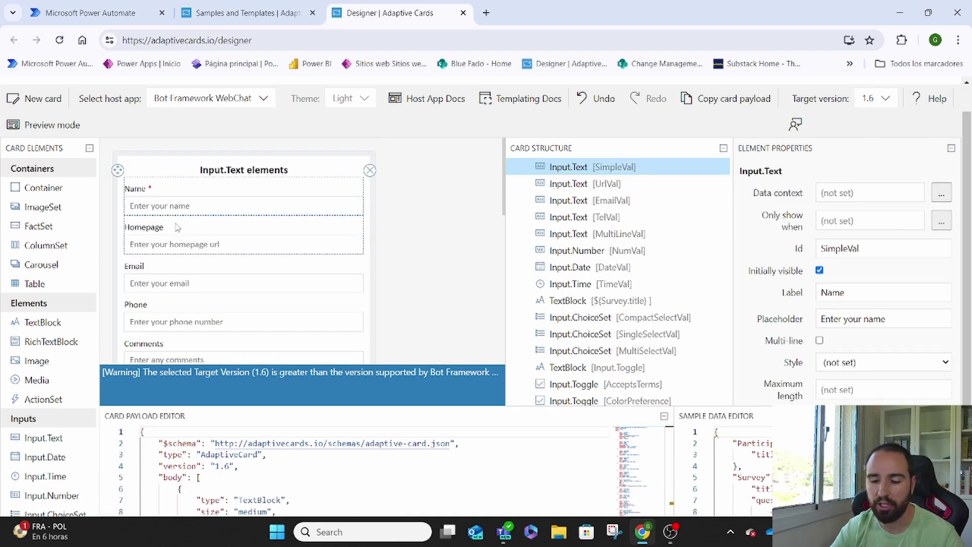
scroll(881, 278, down, 2)
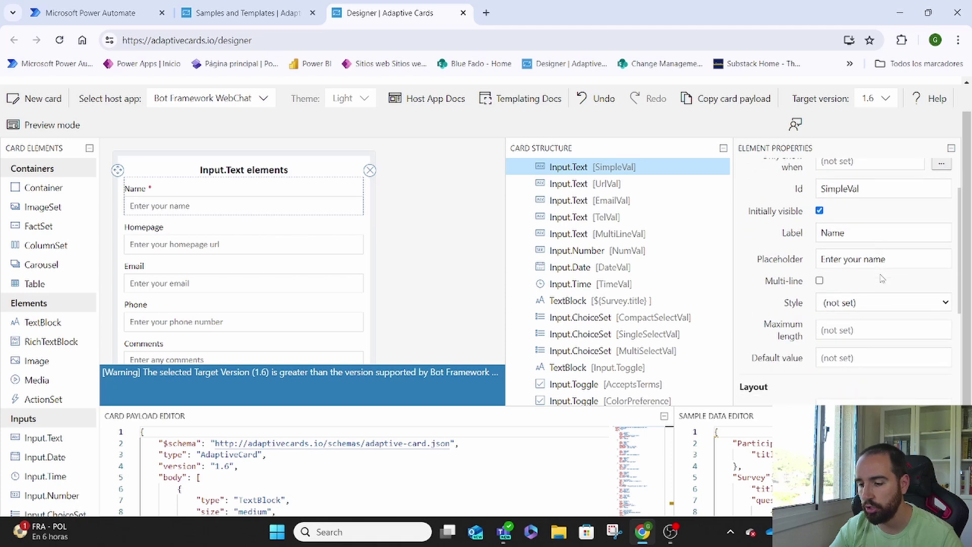
double_click(864, 232)
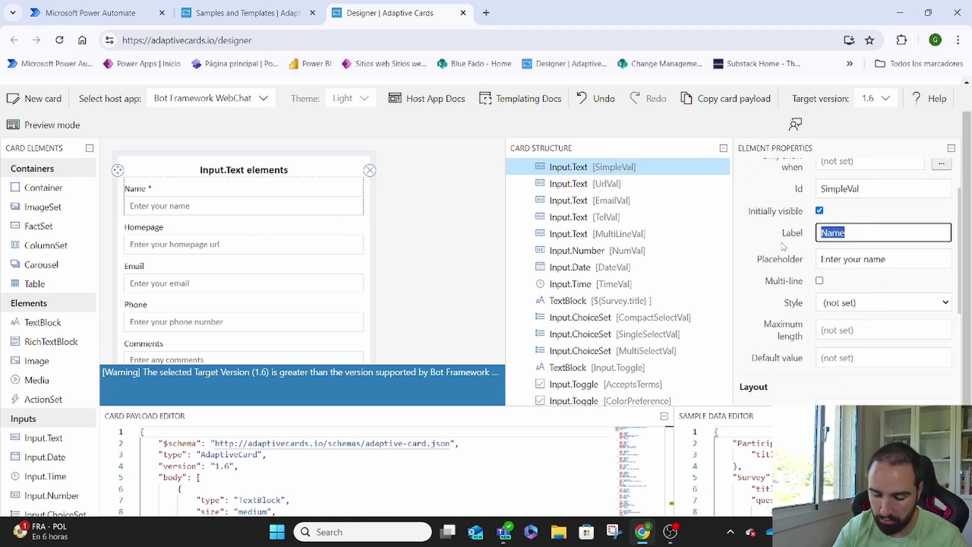
text(Type )
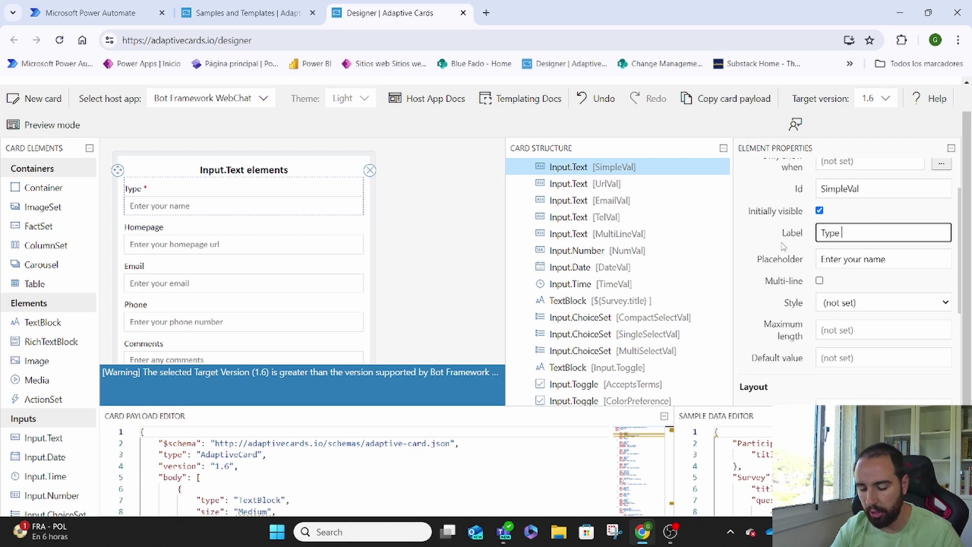
text(od access)
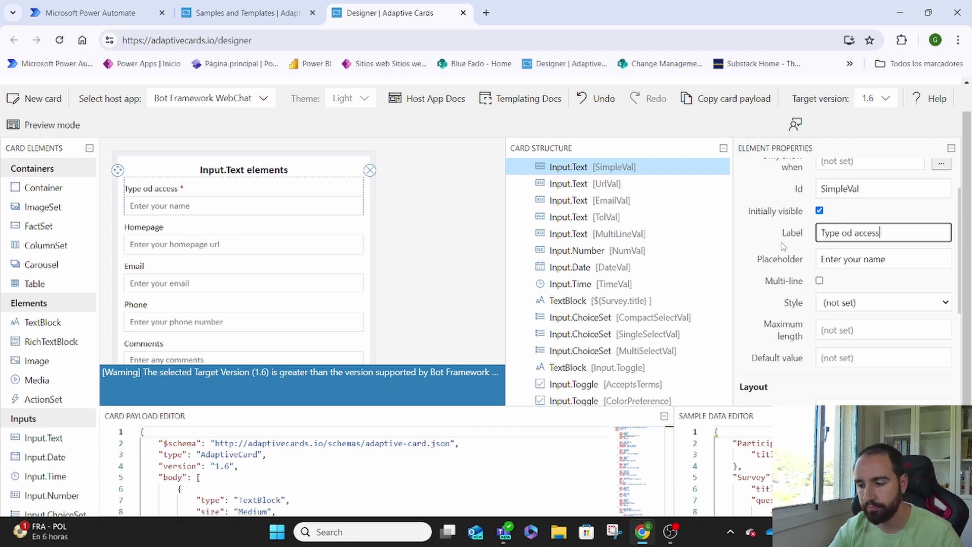
click(853, 233)
key(BackSpace)
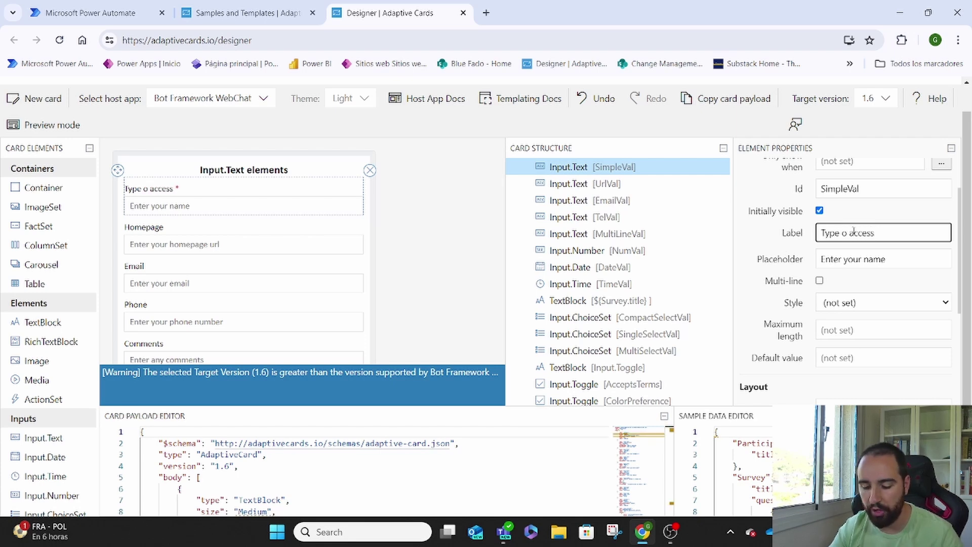
text(f)
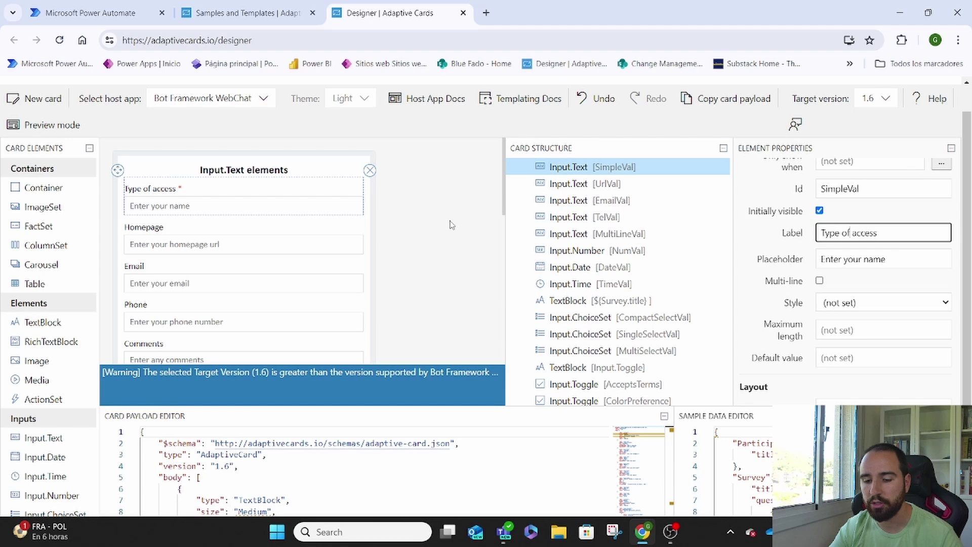
Delete the Homepage and Email text inputs from the card
click(253, 245)
click(370, 209)
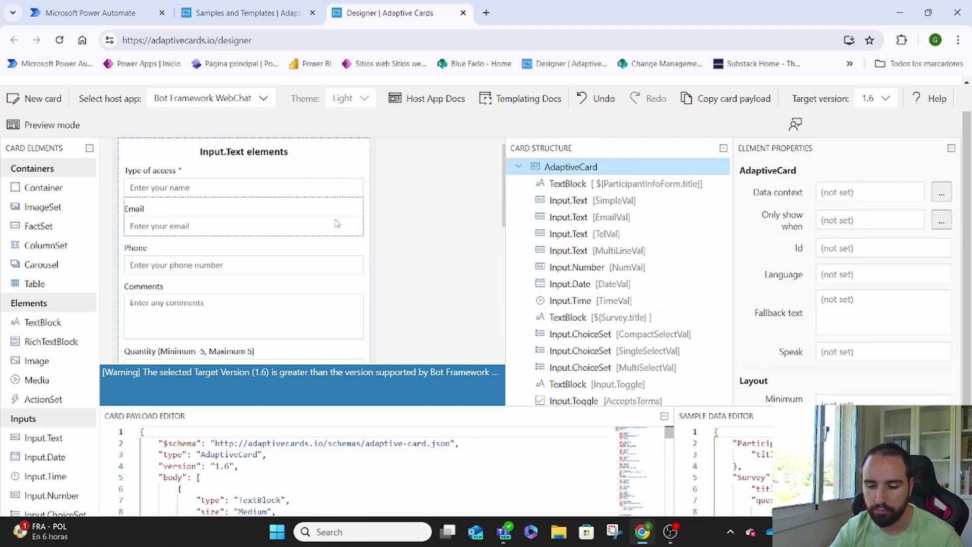
click(328, 216)
click(370, 191)
Add a new empty choice to the compact Input.ChoiceSet (CompactSelectVal)
scroll(243, 238, down, 5)
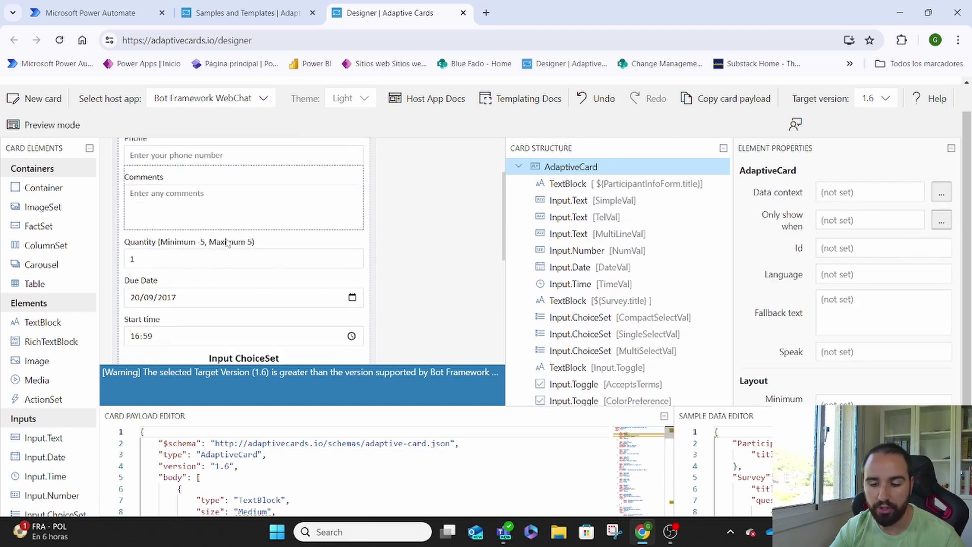
click(227, 239)
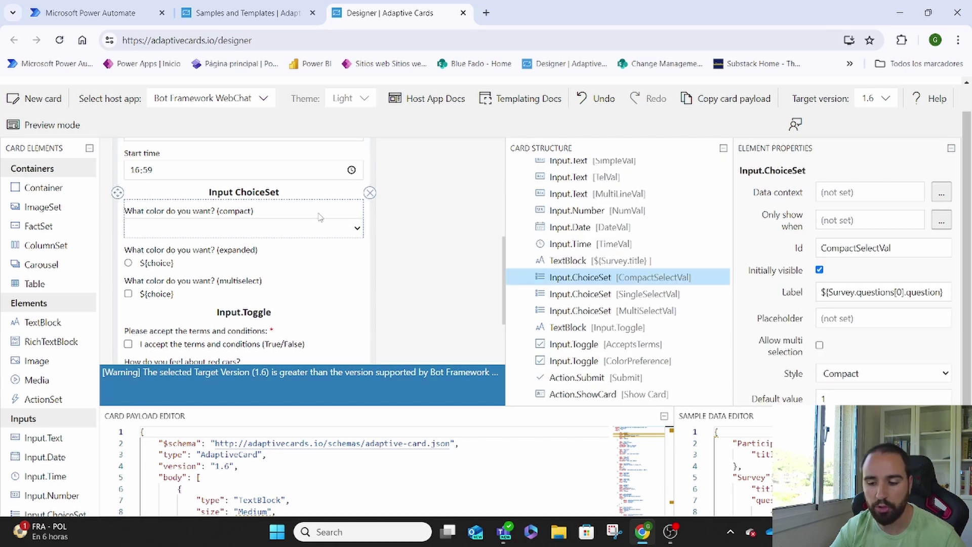
scroll(838, 269, down, 6)
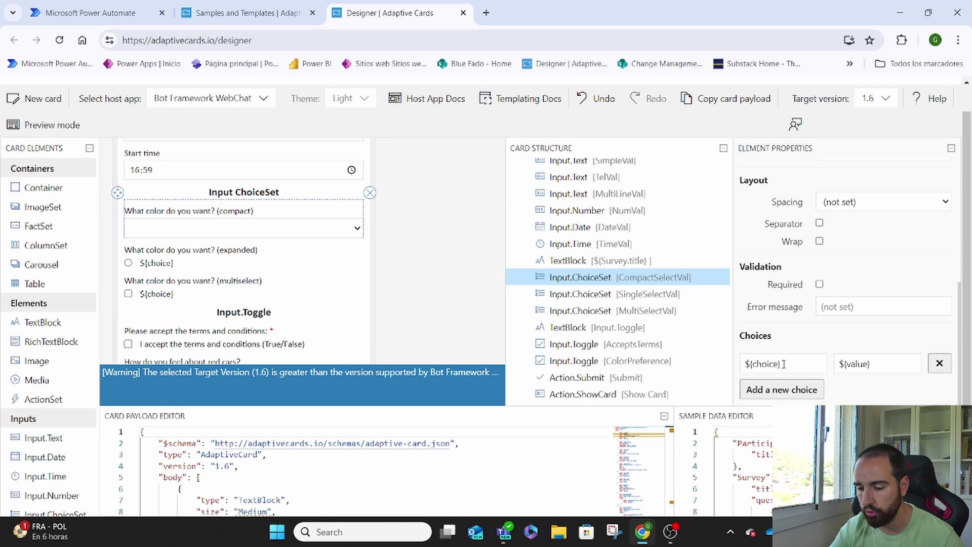
click(803, 391)
scroll(800, 323, down, 1)
Examine the title and value fields of the compact choice set's first choice
click(797, 337)
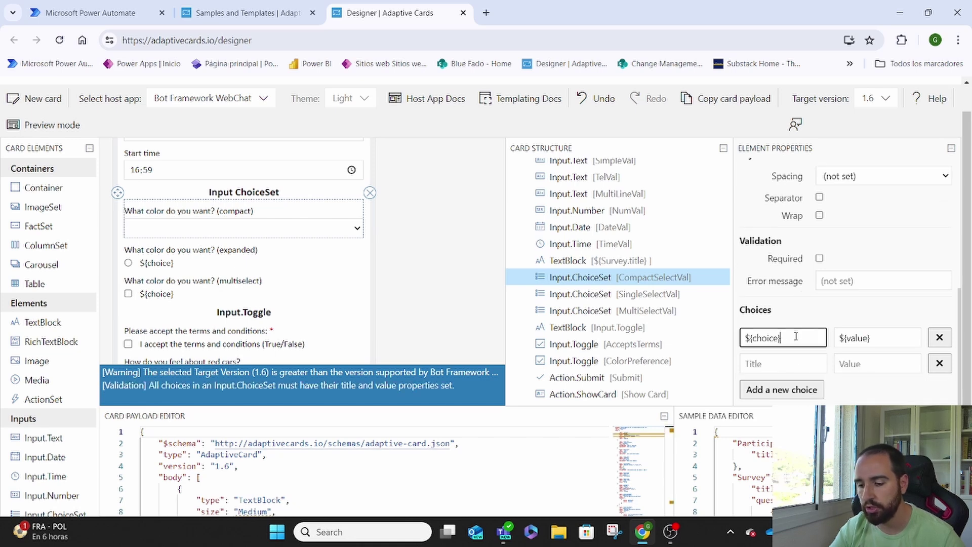
drag(796, 338, 737, 337)
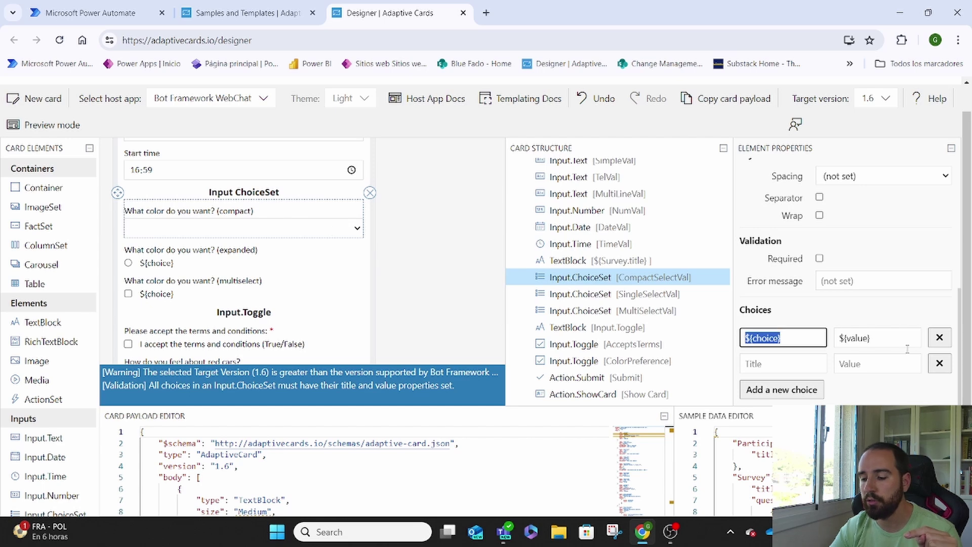
click(881, 337)
drag(881, 338, 837, 338)
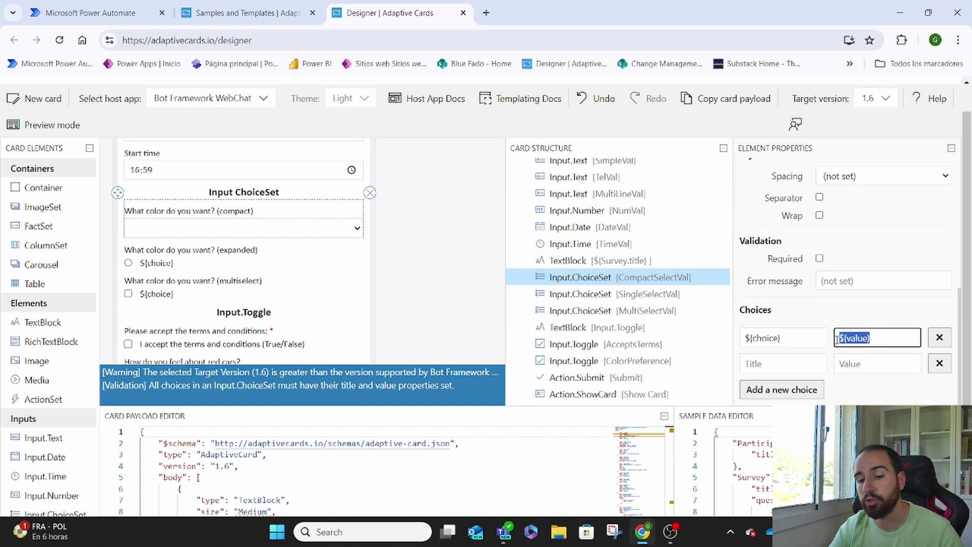
Enlarge the designer's Card Payload Editor to view the card JSON, and return to the Post adaptive card action in Power Automate
click(129, 11)
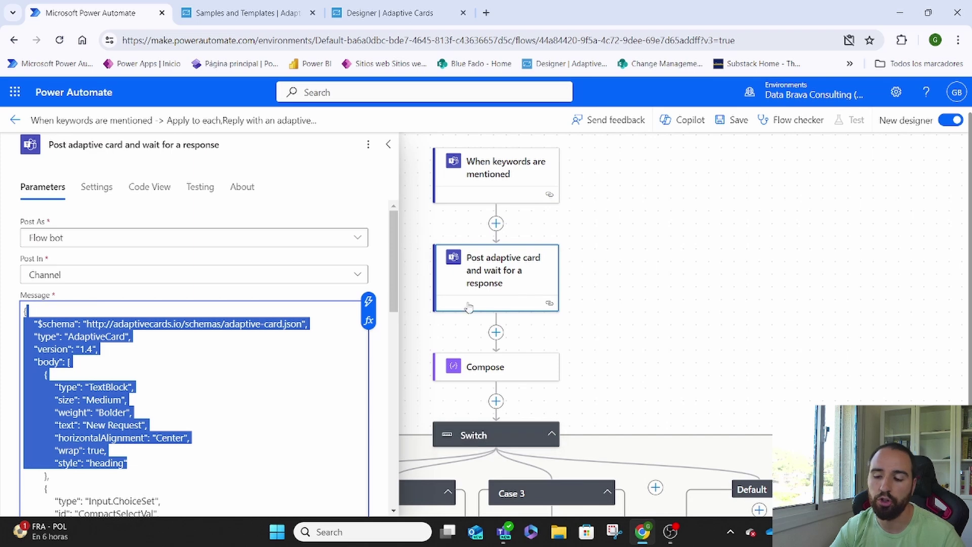
click(400, 13)
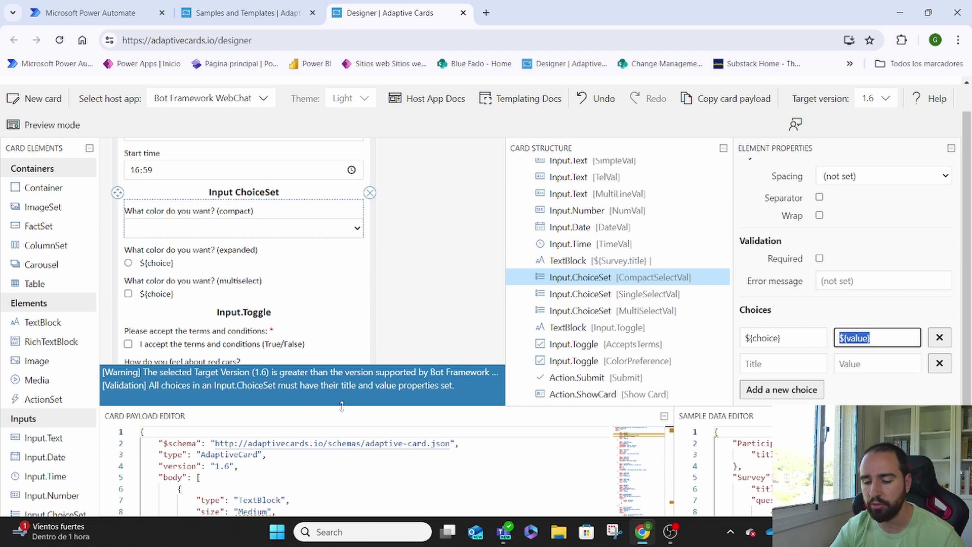
drag(342, 405, 352, 264)
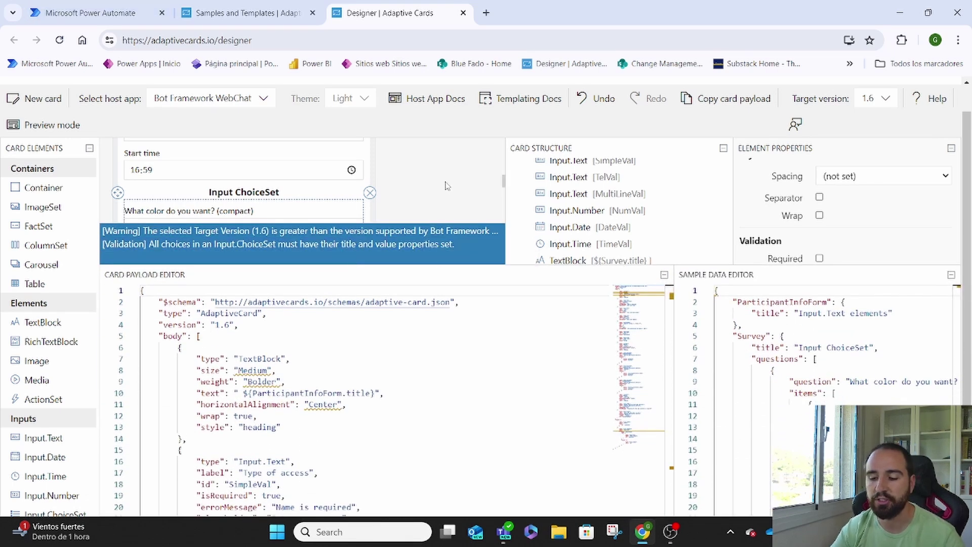
click(146, 5)
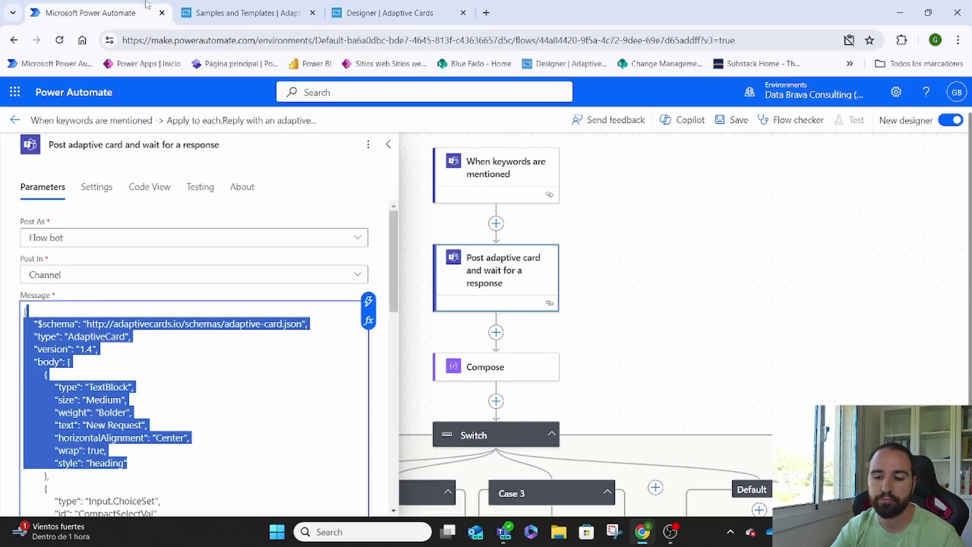
click(367, 145)
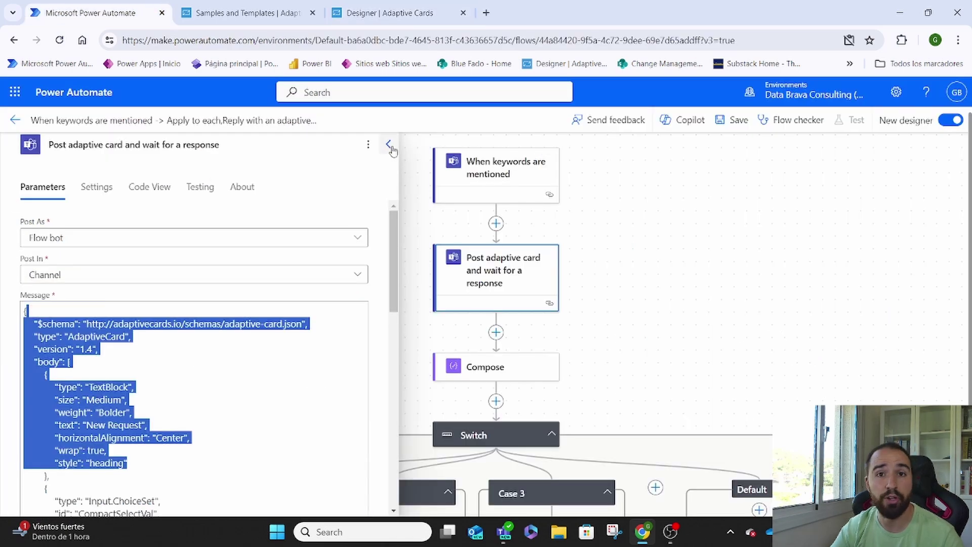